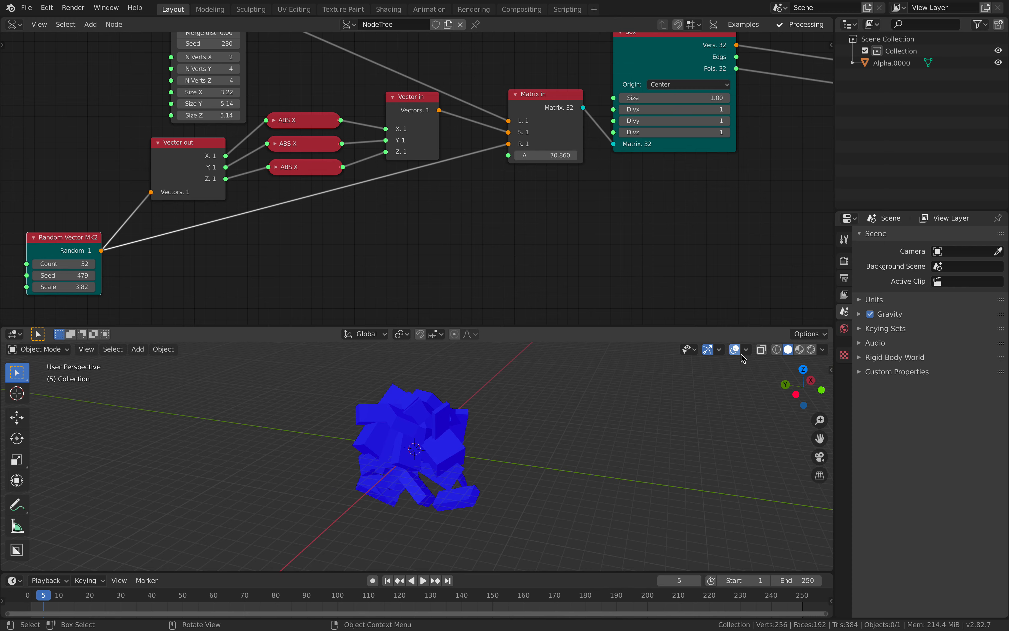
Save the file and tidy the placement of the ABS X and Vector P Field nodes
{"action": "left_click", "coordinate": [675, 254]}
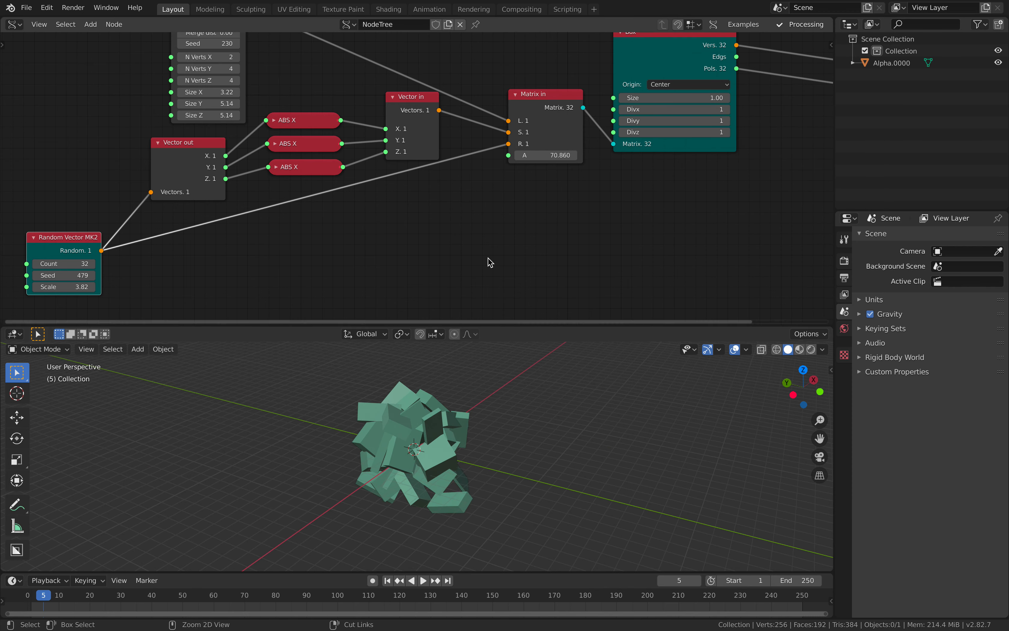
{"action": "key", "text": "ctrl+s"}
{"action": "scroll", "coordinate": [489, 257], "scroll_direction": "down", "scroll_amount": 3}
{"action": "middle_click_drag", "start_coordinate": [463, 215], "coordinate": [490, 233]}
{"action": "left_click_drag", "start_coordinate": [265, 171], "coordinate": [256, 171]}
{"action": "left_click_drag", "start_coordinate": [344, 146], "coordinate": [339, 146]}
{"action": "left_click_drag", "start_coordinate": [271, 54], "coordinate": [272, 49]}
{"action": "left_click", "coordinate": [4, 46]}
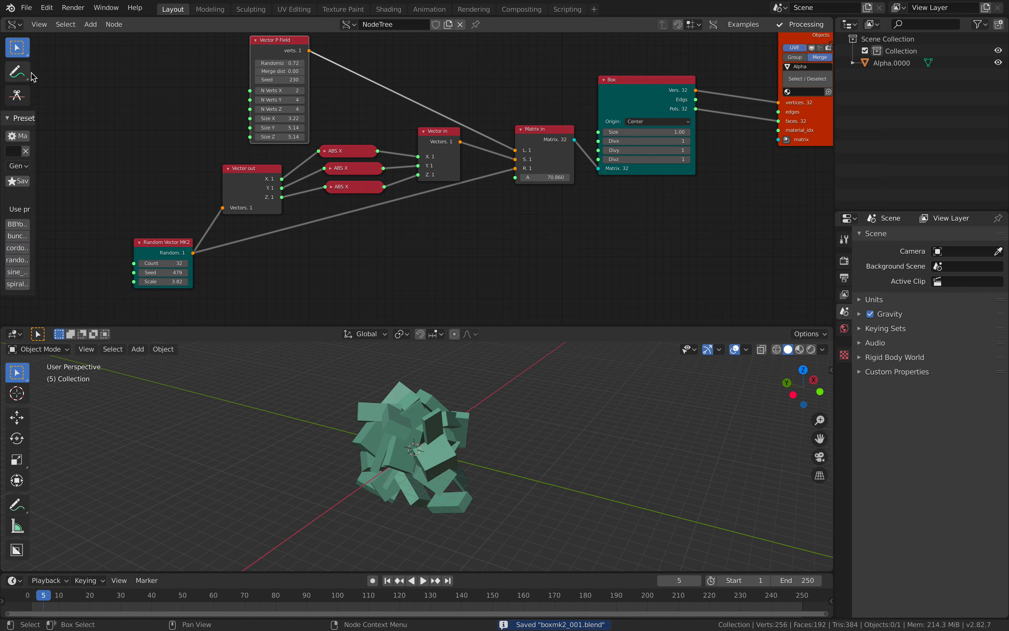
{"action": "left_click_drag", "start_coordinate": [41, 76], "coordinate": [6, 78]}
Select the chain from Vector out to Vector in, reposition the Matrix in and Vector P Field nodes, and save the file
{"action": "left_click", "coordinate": [249, 169]}
{"action": "left_click", "coordinate": [351, 152], "text": "shift"}
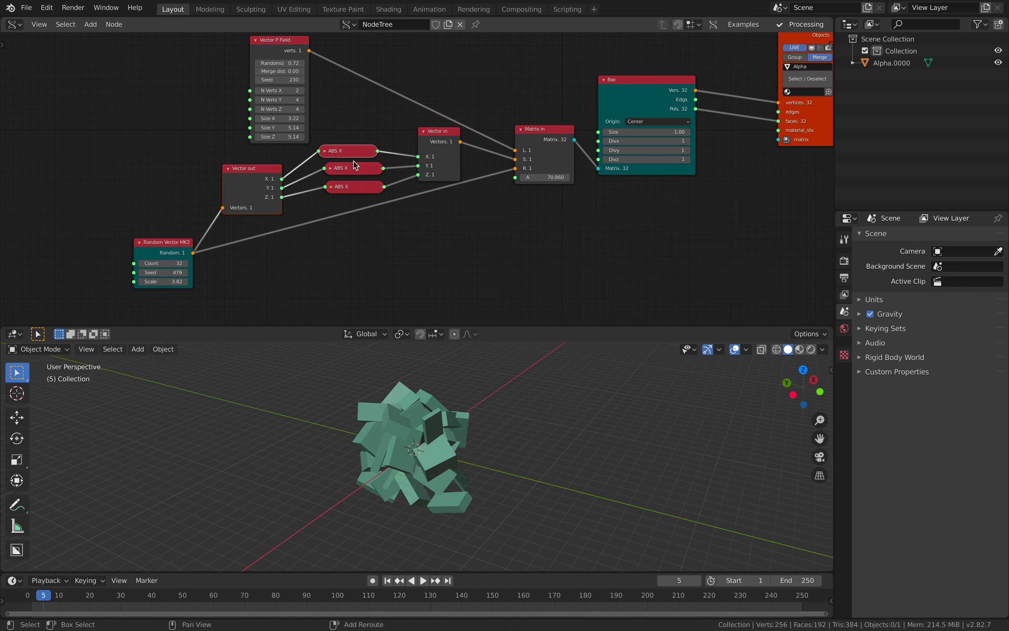
{"action": "left_click", "coordinate": [353, 185], "text": "shift"}
{"action": "left_click", "coordinate": [435, 143], "text": "shift"}
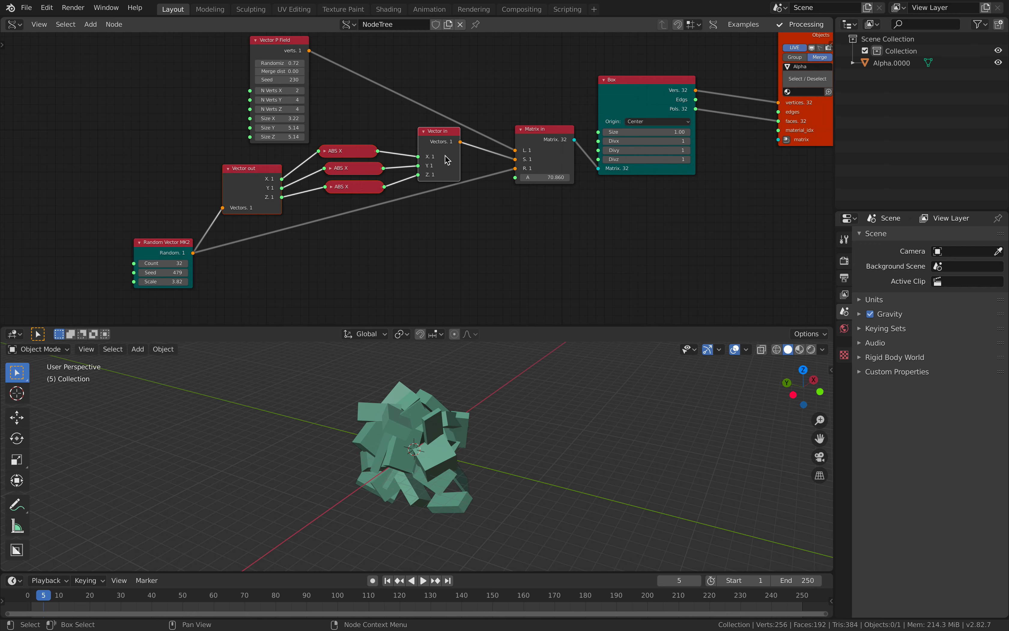
{"action": "middle_click_drag", "start_coordinate": [399, 163], "coordinate": [417, 201]}
{"action": "scroll", "coordinate": [363, 188], "scroll_direction": "down", "scroll_amount": 1, "text": "shift"}
{"action": "left_click_drag", "start_coordinate": [531, 161], "coordinate": [524, 169]}
{"action": "left_click_drag", "start_coordinate": [298, 78], "coordinate": [343, 58]}
{"action": "scroll", "coordinate": [392, 88], "scroll_direction": "up", "scroll_amount": 3}
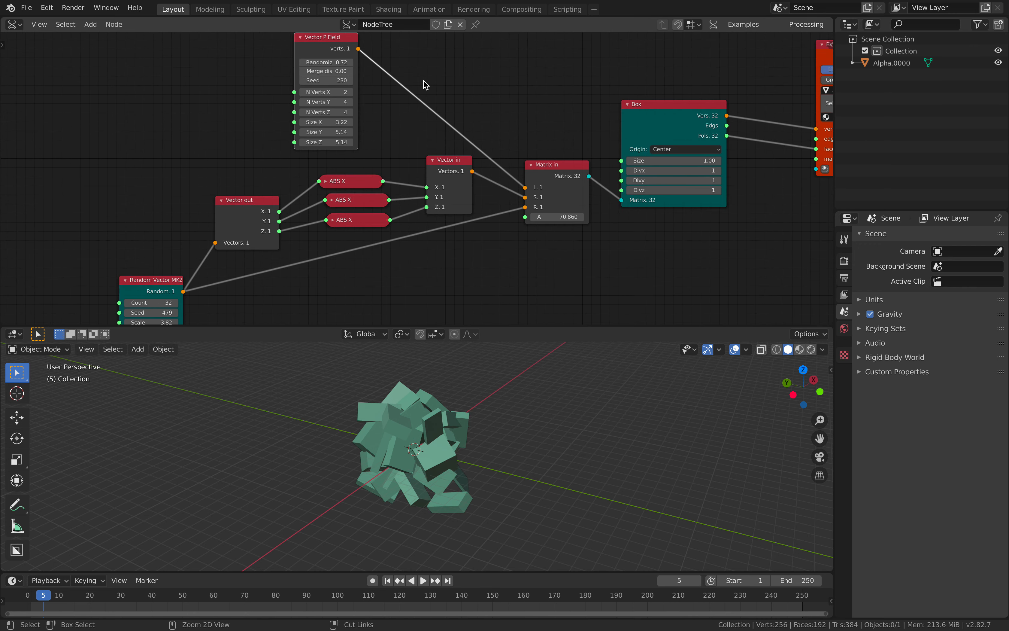
{"action": "key", "text": "ctrl+s"}
Set N Verts X to 4 on the Vector P Field node and reposition the Matrix in and Box nodes
{"action": "left_click", "coordinate": [345, 85]}
{"action": "left_click", "coordinate": [345, 85]}
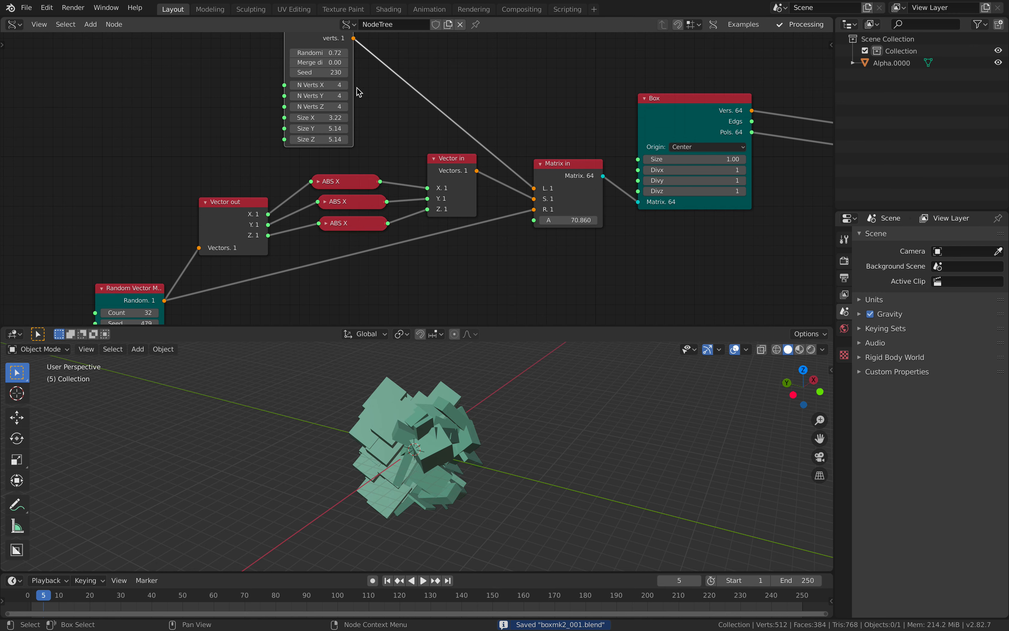
{"action": "middle_click_drag", "start_coordinate": [484, 256], "coordinate": [456, 227]}
{"action": "scroll", "coordinate": [456, 228], "scroll_direction": "down", "scroll_amount": 1}
{"action": "left_click_drag", "start_coordinate": [525, 152], "coordinate": [527, 176]}
{"action": "left_click_drag", "start_coordinate": [628, 113], "coordinate": [657, 129]}
{"action": "middle_click_drag", "start_coordinate": [338, 248], "coordinate": [359, 233]}
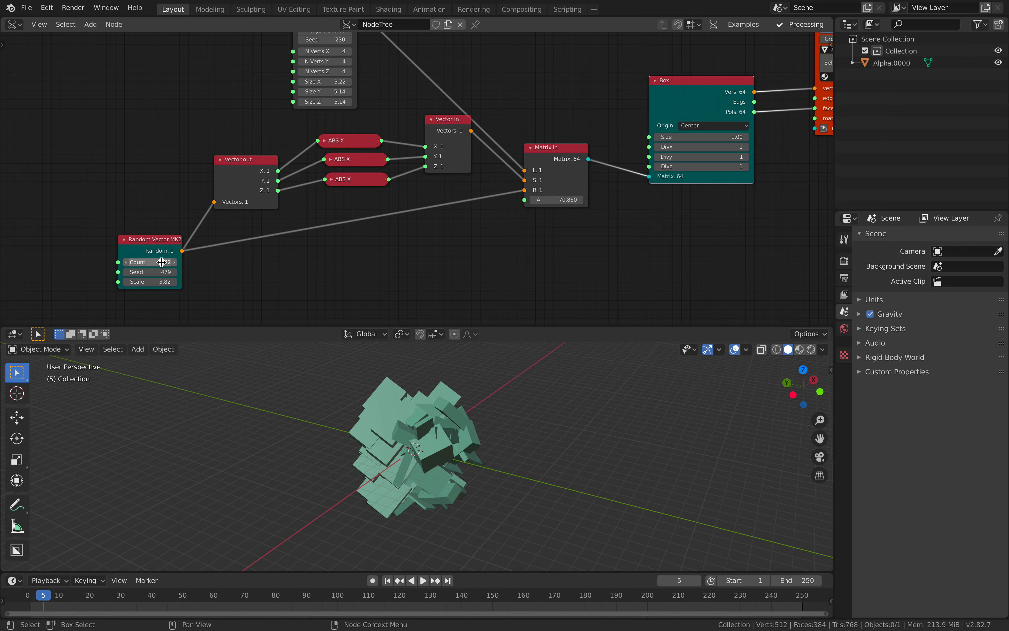
Move the Vector P Field node away from the Matrix in node, to above the Random Vector MK2 node
{"action": "middle_click_drag", "start_coordinate": [172, 187], "coordinate": [247, 179]}
{"action": "scroll", "coordinate": [310, 153], "scroll_direction": "down", "scroll_amount": 1}
{"action": "middle_click_drag", "start_coordinate": [355, 103], "coordinate": [337, 136]}
{"action": "left_click_drag", "start_coordinate": [381, 55], "coordinate": [239, 63]}
{"action": "middle_click_drag", "start_coordinate": [262, 93], "coordinate": [222, 111]}
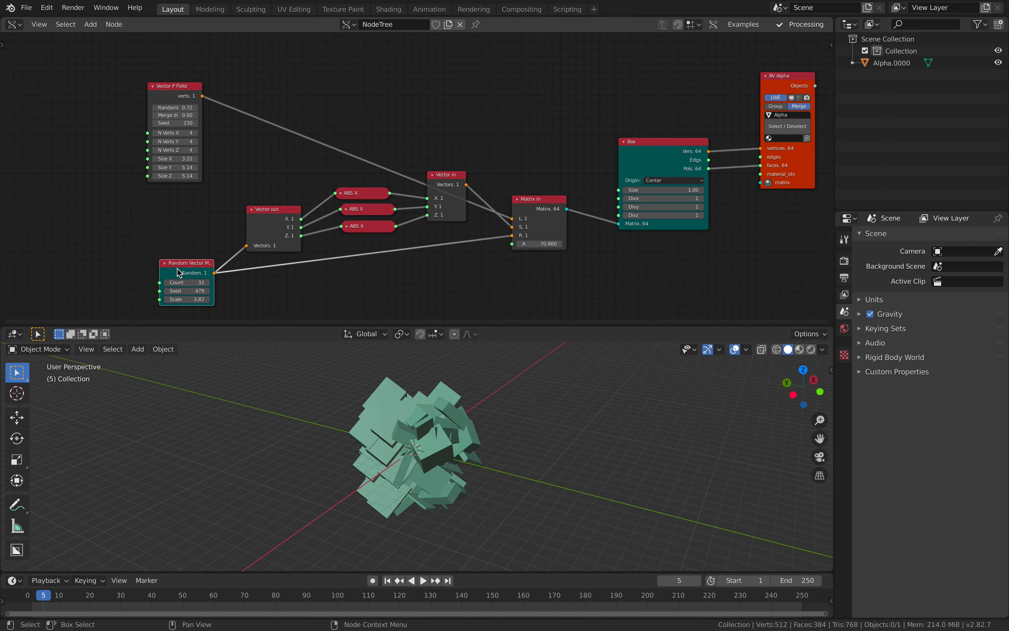
Add a List Length node and feed the Vector P Field verts into its Data input
{"action": "middle_click_drag", "start_coordinate": [286, 132], "coordinate": [285, 139]}
{"action": "key", "text": "alt+space"}
{"action": "type", "text": "random"}
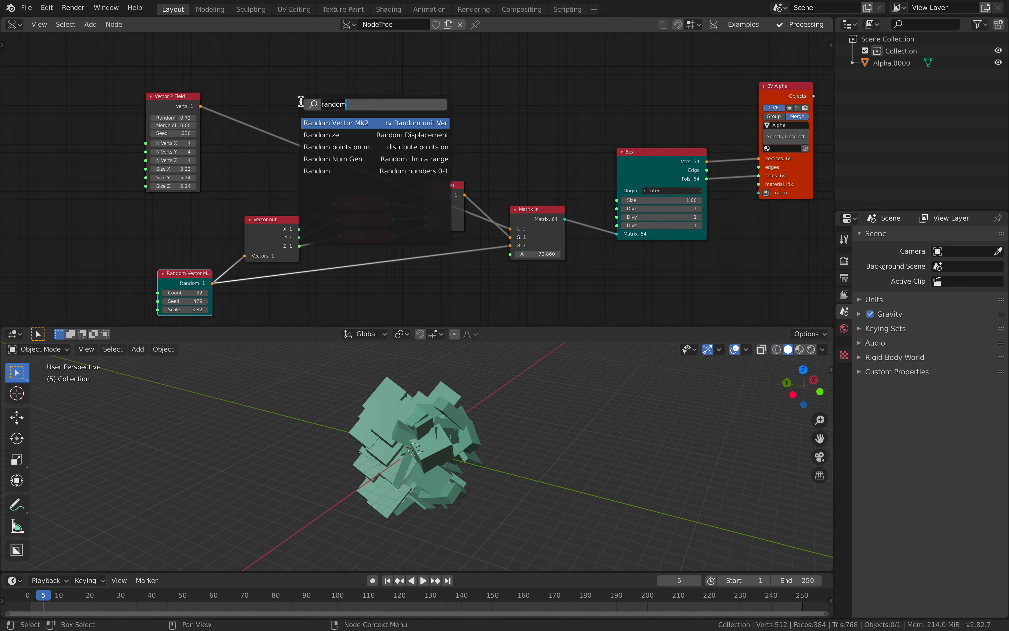
{"action": "key", "text": "ctrl+BackSpace"}
{"action": "type", "text": "list len"}
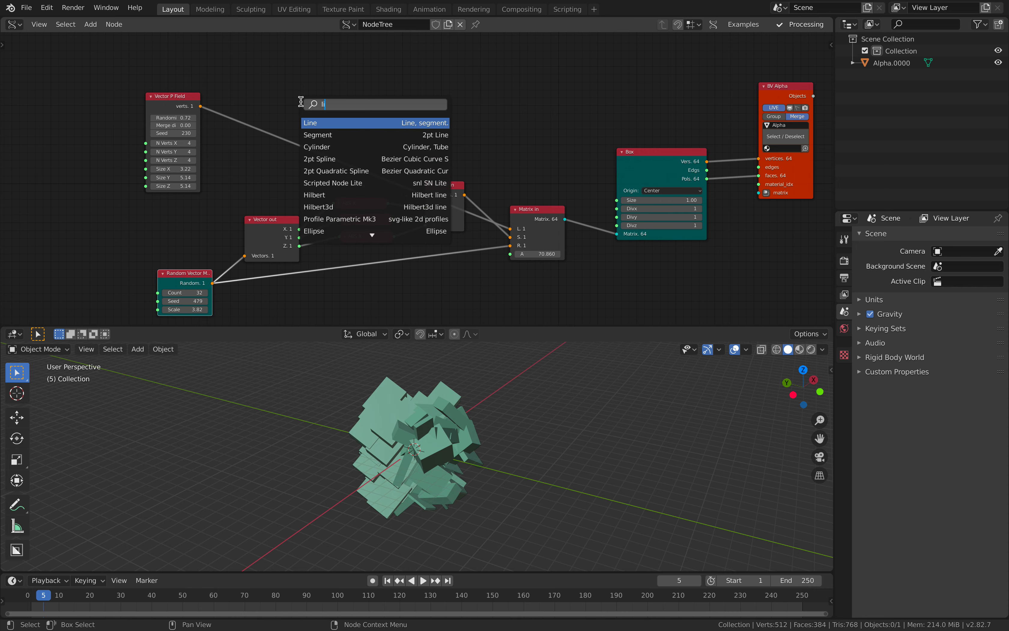
{"action": "key", "text": "Return"}
{"action": "left_click", "coordinate": [303, 85]}
{"action": "left_click_drag", "start_coordinate": [201, 106], "coordinate": [292, 112]}
Add a Stethoscope MK2 node and connect the List Length output to its Data input
{"action": "scroll", "coordinate": [371, 100], "scroll_direction": "up", "scroll_amount": 1}
{"action": "key", "text": "alt+space"}
{"action": "type", "text": "steth"}
{"action": "key", "text": "Return"}
{"action": "left_click", "coordinate": [392, 82]}
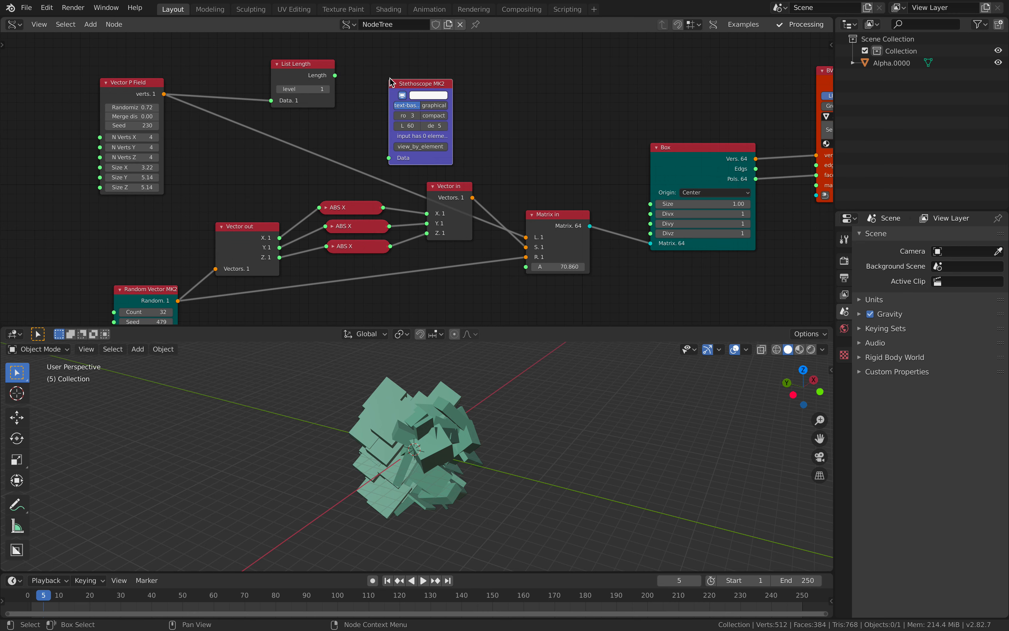
{"action": "left_click_drag", "start_coordinate": [335, 75], "coordinate": [389, 158]}
{"action": "scroll", "coordinate": [457, 128], "scroll_direction": "up", "scroll_amount": 1}
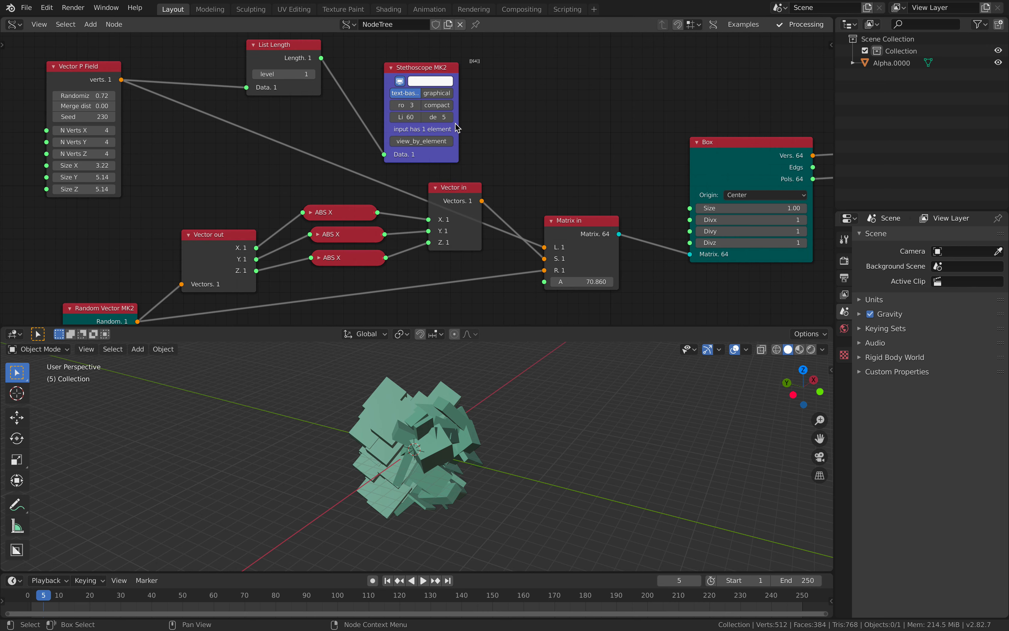
Place List Length beside Random Vector MK2, link its Length to Count, save, and set that node's Seed to 557
{"action": "scroll", "coordinate": [388, 113], "scroll_direction": "down", "scroll_amount": 2}
{"action": "left_click_drag", "start_coordinate": [410, 83], "coordinate": [235, 270]}
{"action": "left_click_drag", "start_coordinate": [394, 81], "coordinate": [215, 229]}
{"action": "key", "text": "ctrl+s"}
{"action": "scroll", "coordinate": [309, 266], "scroll_direction": "up", "scroll_amount": 1}
{"action": "left_click_drag", "start_coordinate": [271, 251], "coordinate": [288, 251]}
On Vector P Field, set Randomize to 0.48, Merge distance to 0 and Seed to 310, saving the file
{"action": "middle_click_drag", "start_coordinate": [463, 459], "coordinate": [496, 455]}
{"action": "mouse_move", "coordinate": [269, 68]}
{"action": "left_mouse_down"}
{"action": "mouse_move", "coordinate": [308, 68]}
{"action": "mouse_move", "coordinate": [268, 67]}
{"action": "mouse_move", "coordinate": [321, 83]}
{"action": "mouse_move", "coordinate": [281, 76]}
{"action": "left_mouse_up"}
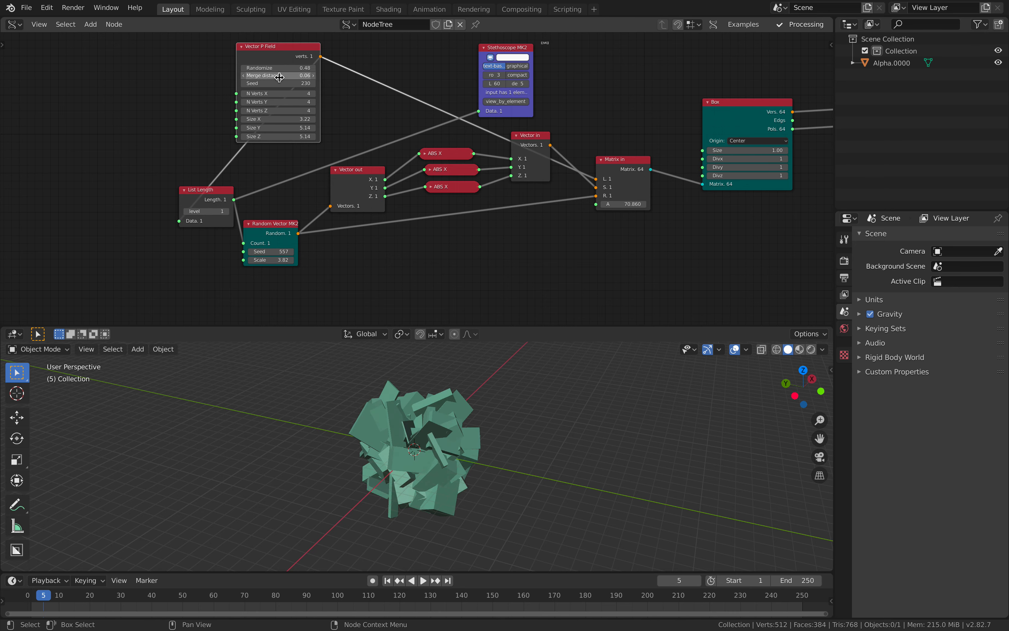
{"action": "left_click", "coordinate": [290, 77]}
{"action": "type", "text": "0"}
{"action": "key", "text": "Return"}
{"action": "key", "text": "ctrl+s"}
{"action": "left_click_drag", "start_coordinate": [306, 83], "coordinate": [340, 84]}
Spread the Box and BV Alpha nodes apart to make room between them, and save the file
{"action": "middle_click_drag", "start_coordinate": [390, 100], "coordinate": [178, 104]}
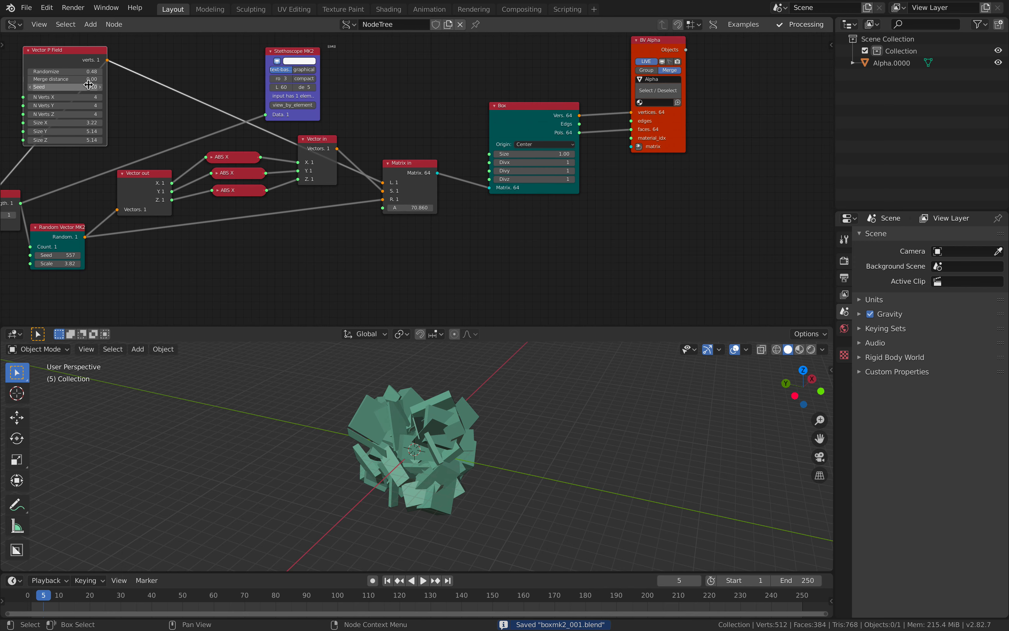
{"action": "left_click_drag", "start_coordinate": [531, 124], "coordinate": [507, 133]}
{"action": "left_click_drag", "start_coordinate": [654, 134], "coordinate": [721, 144]}
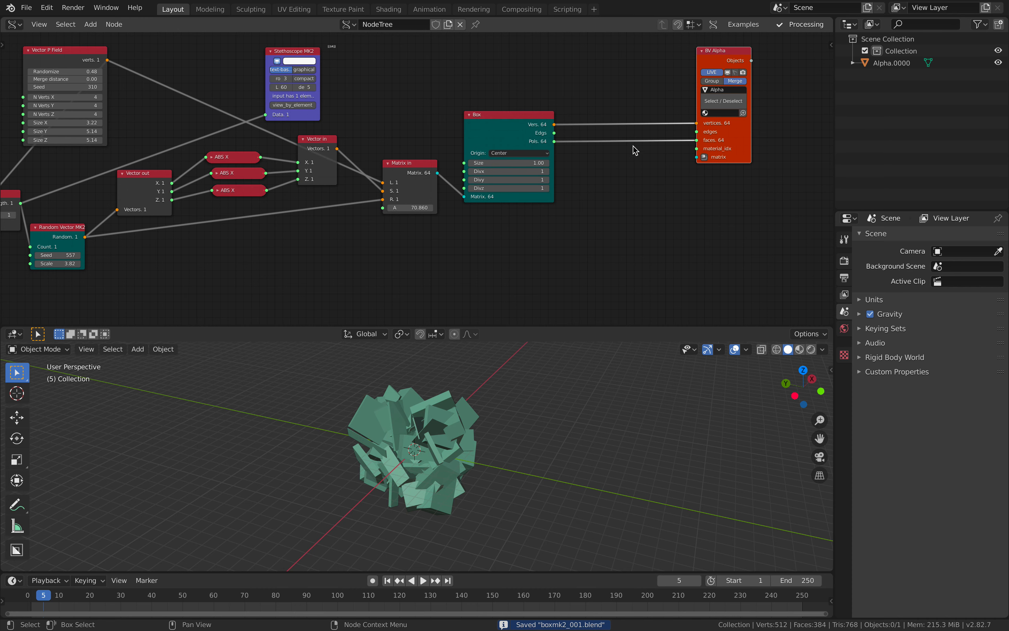
{"action": "middle_click_drag", "start_coordinate": [584, 162], "coordinate": [469, 152]}
{"action": "scroll", "coordinate": [461, 154], "scroll_direction": "up", "scroll_amount": 2}
{"action": "key", "text": "ctrl+s"}
{"action": "left_click", "coordinate": [492, 159]}
{"action": "left_click_drag", "start_coordinate": [602, 144], "coordinate": [617, 163]}
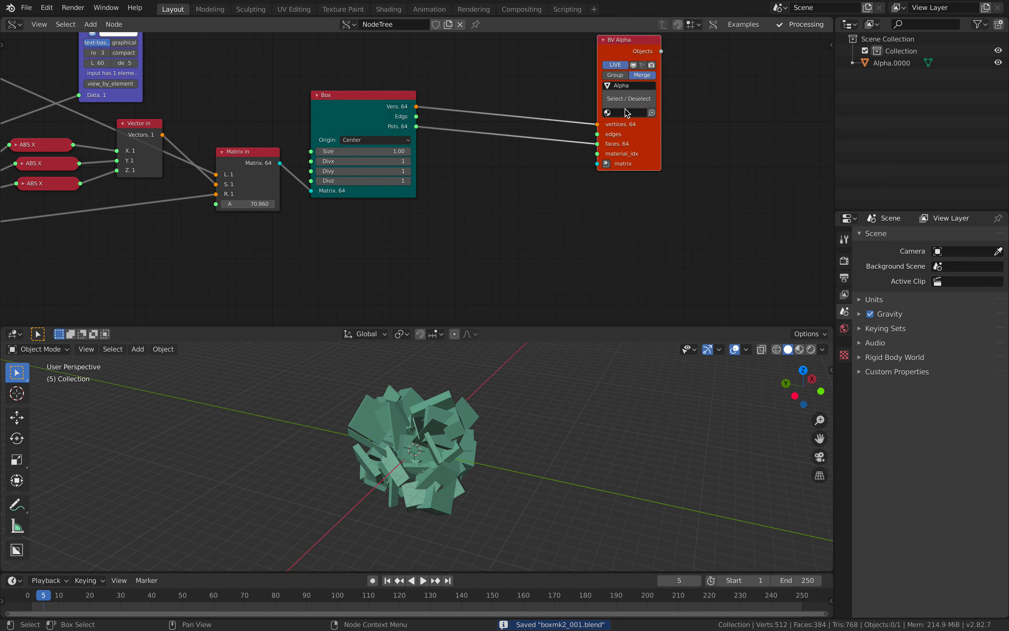
Add a CSG Boolean 2 node between Box and BV Alpha, set to Join with accumulate nested enabled
{"action": "middle_click_drag", "start_coordinate": [551, 164], "coordinate": [556, 153]}
{"action": "key", "text": "alt+space"}
{"action": "type", "text": "bool"}
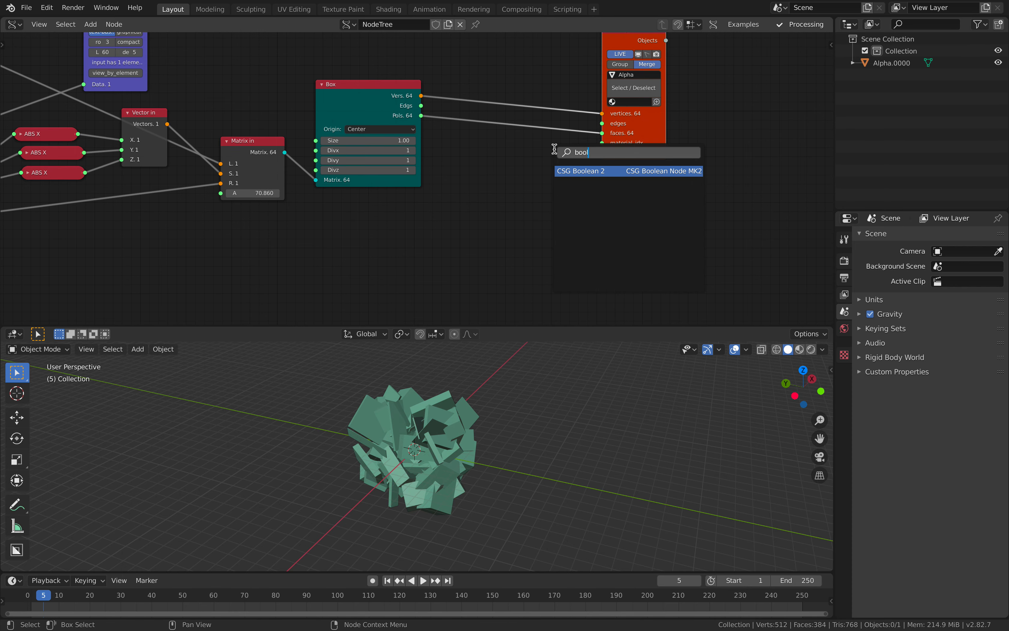
{"action": "key", "text": "Return"}
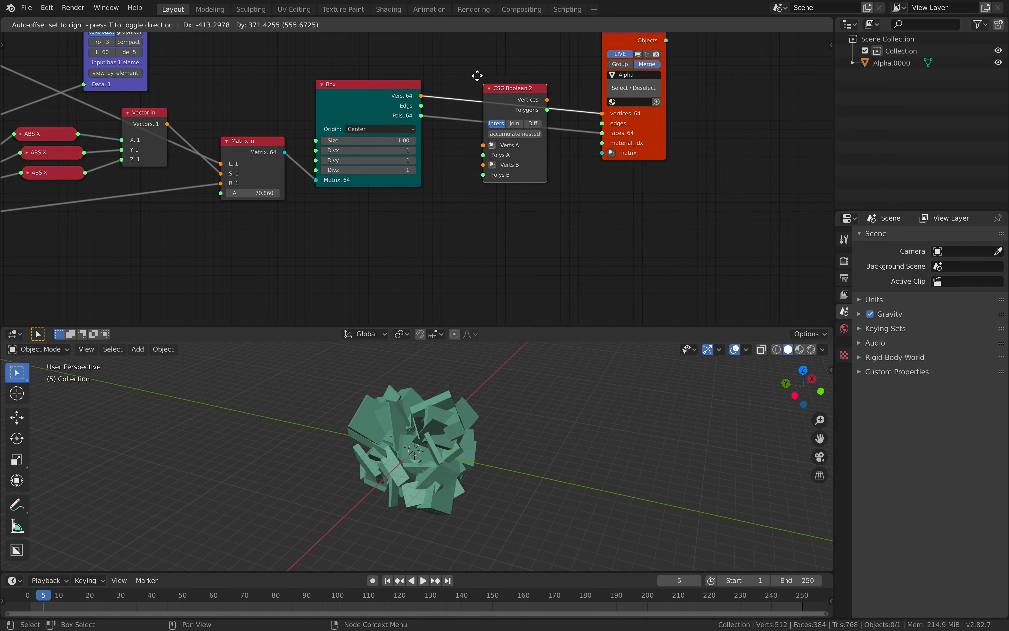
{"action": "left_click", "coordinate": [496, 190]}
{"action": "scroll", "coordinate": [495, 190], "scroll_direction": "up", "scroll_amount": 1}
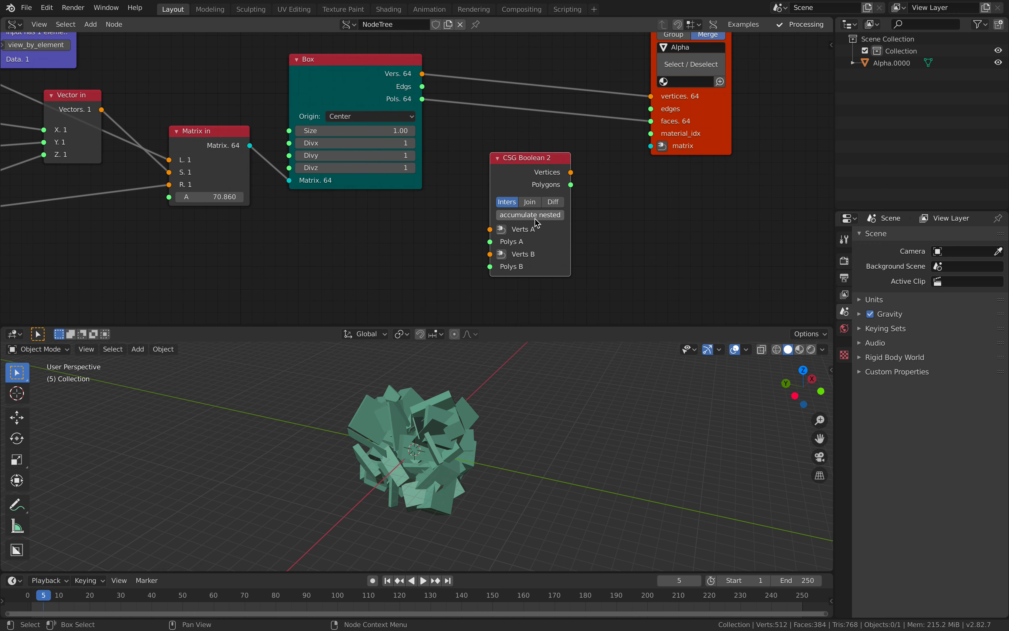
{"action": "left_click", "coordinate": [532, 216]}
{"action": "left_click", "coordinate": [530, 202]}
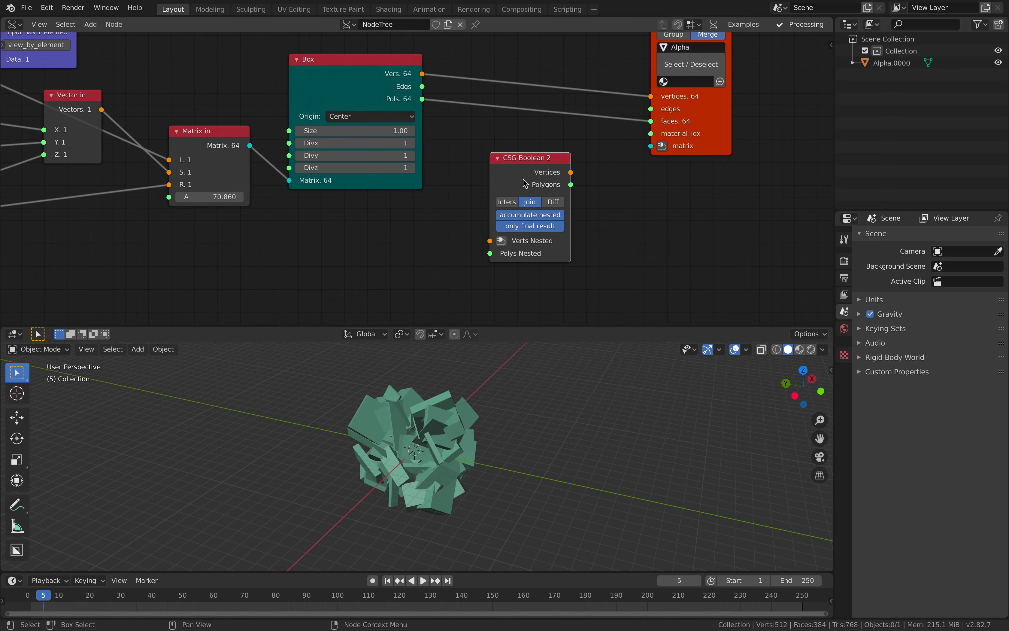
{"action": "left_click_drag", "start_coordinate": [522, 176], "coordinate": [533, 174]}
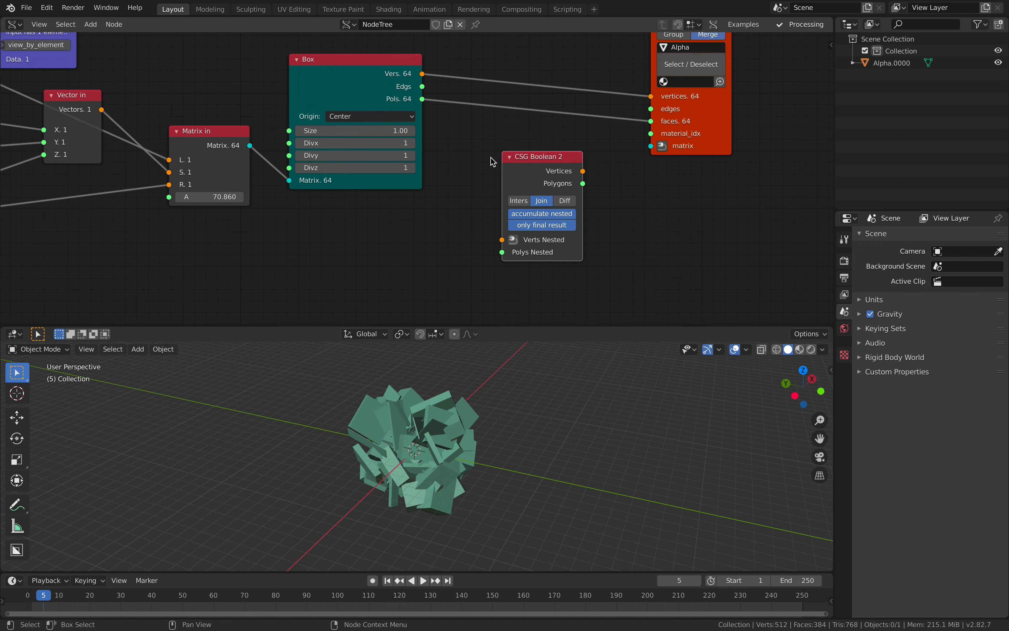
Try to feed the Box Vers and Pols into the CSG Boolean 2 nested inputs and its output into BV Alpha
{"action": "left_click_drag", "start_coordinate": [422, 74], "coordinate": [502, 239]}
{"action": "left_click_drag", "start_coordinate": [423, 99], "coordinate": [502, 252]}
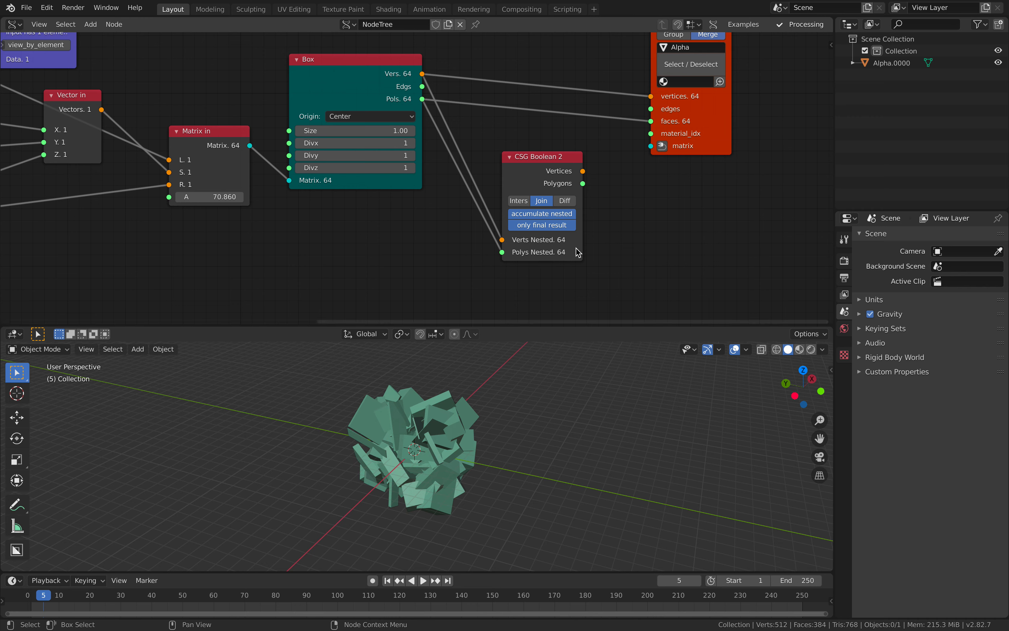
{"action": "mouse_move", "coordinate": [566, 179]}
{"action": "left_mouse_down"}
{"action": "mouse_move", "coordinate": [550, 162]}
{"action": "mouse_move", "coordinate": [650, 100]}
{"action": "mouse_move", "coordinate": [576, 168]}
{"action": "left_mouse_up"}
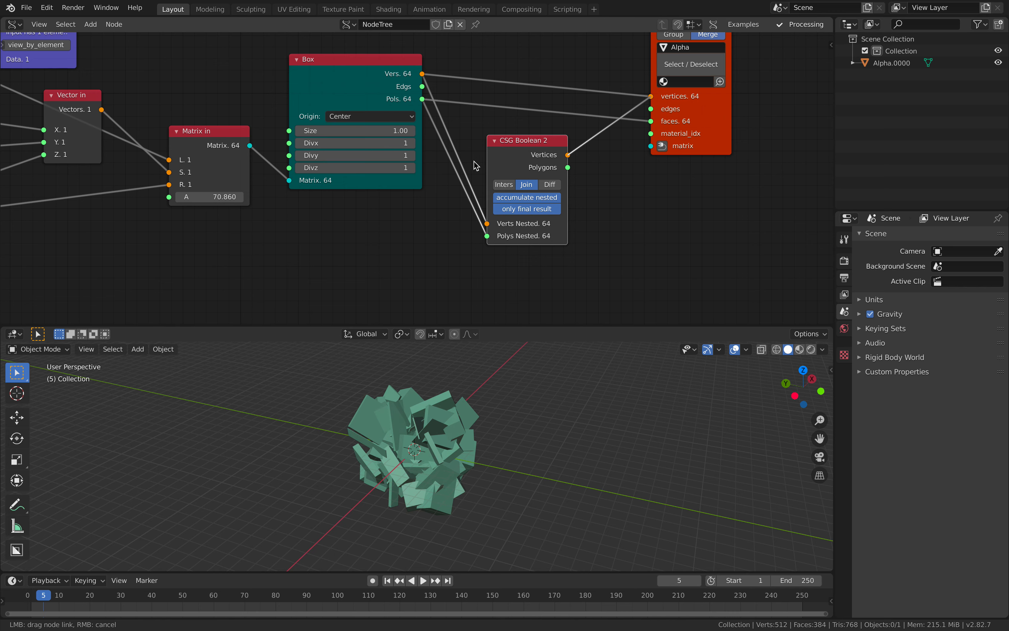
{"action": "left_click_drag", "start_coordinate": [685, 121], "coordinate": [631, 125]}
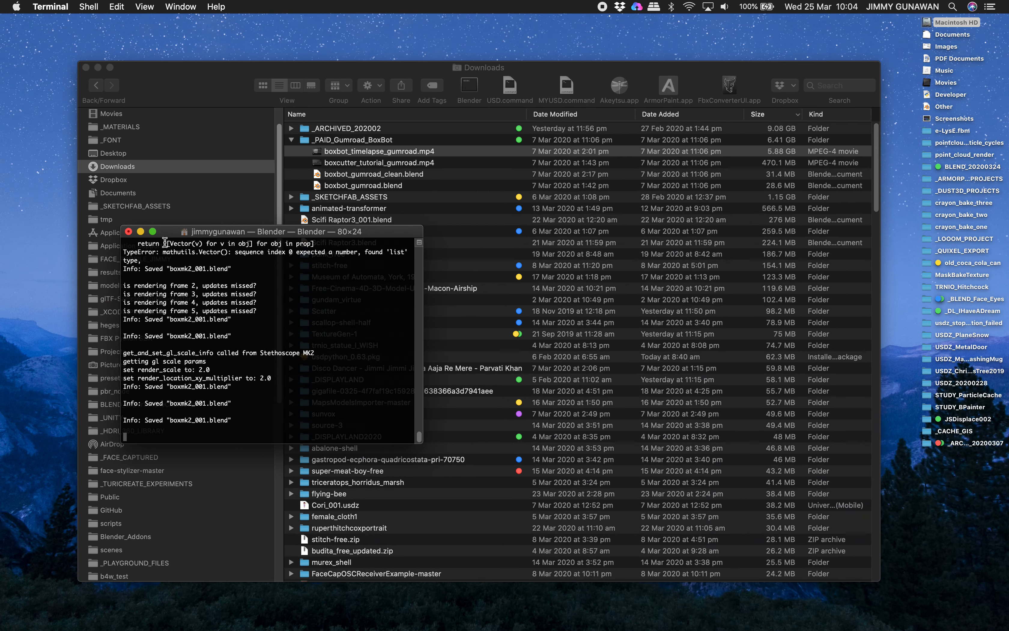
Terminate the session in Terminal and reopen the recent file boxmk2_001.blend in Blender
{"action": "left_click", "coordinate": [129, 231]}
{"action": "left_click", "coordinate": [360, 296]}
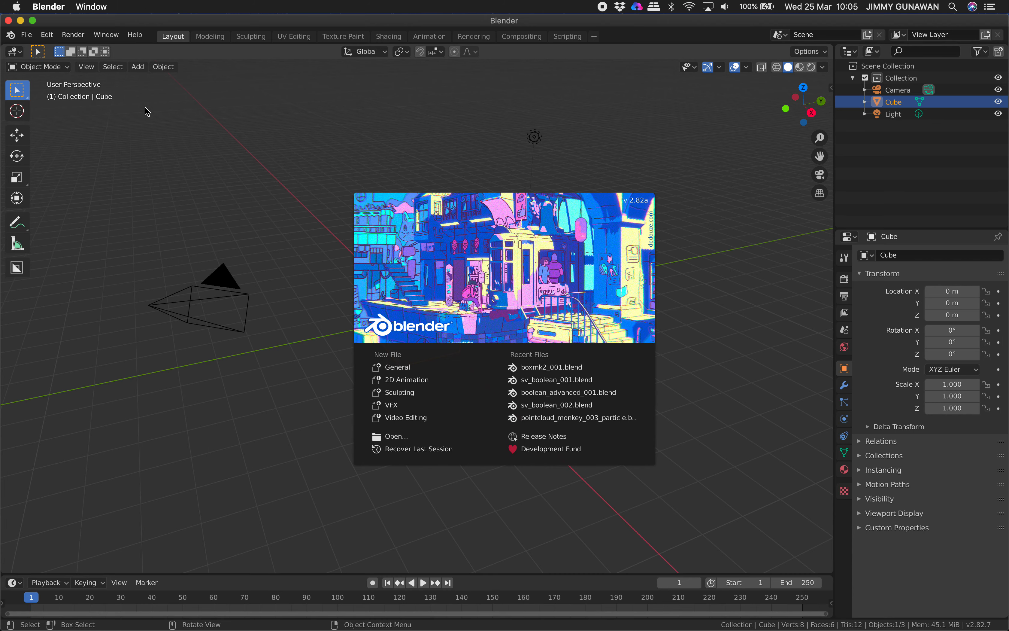
{"action": "left_click", "coordinate": [147, 111]}
{"action": "left_click", "coordinate": [27, 35]}
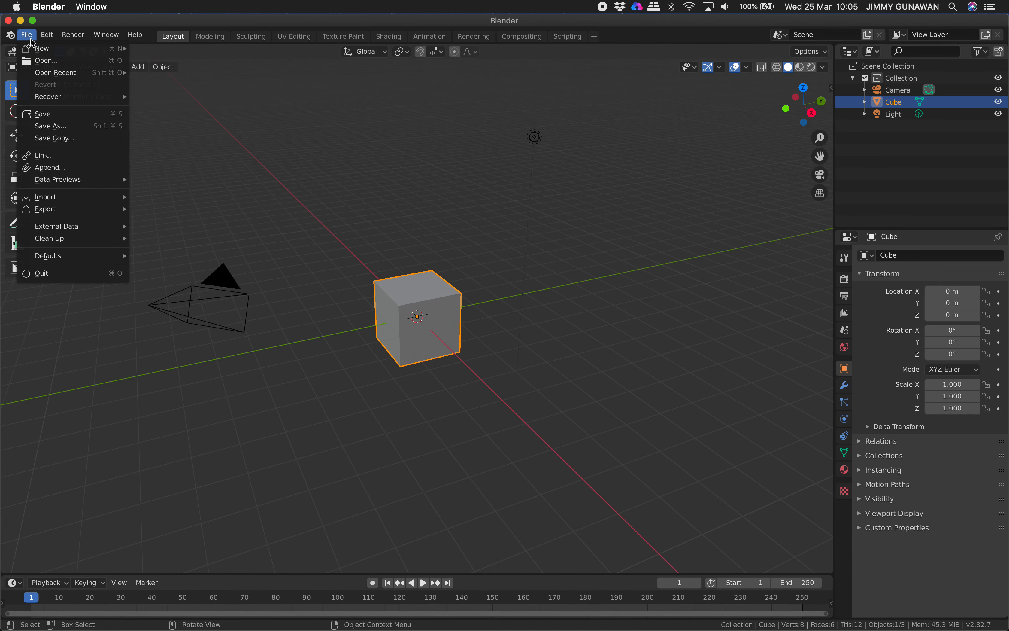
{"action": "mouse_move", "coordinate": [58, 74]}
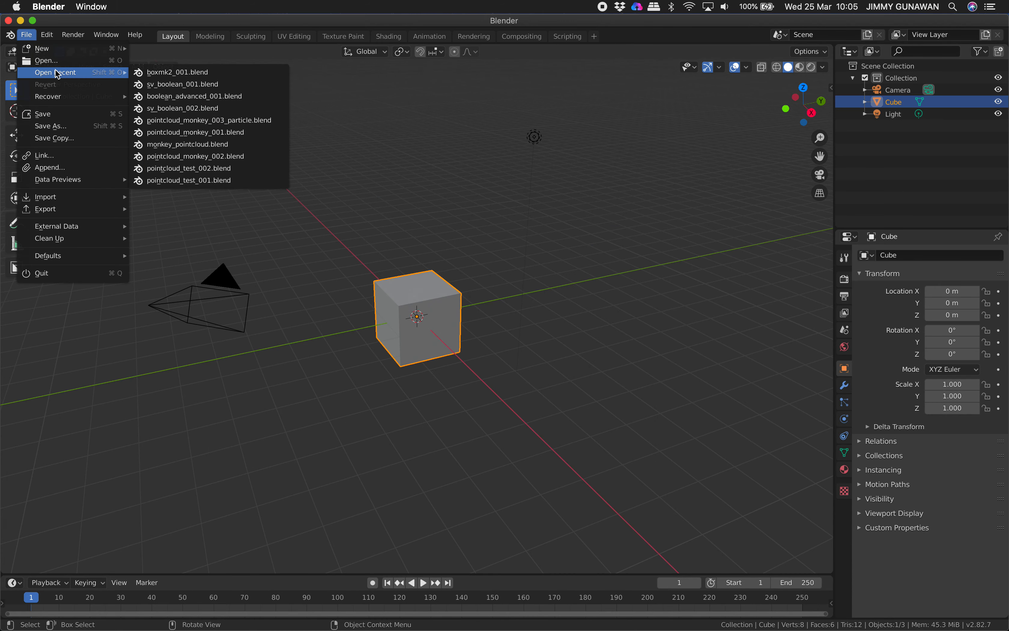
{"action": "left_click", "coordinate": [179, 74]}
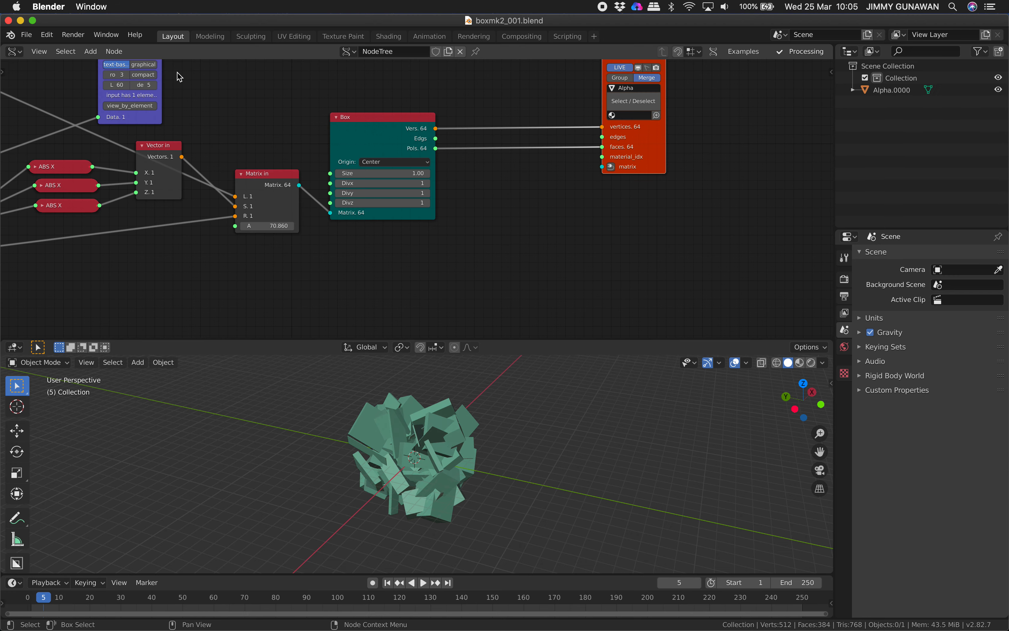
Save the current file, and save a new incremented version as boxmk2_002.blend
{"action": "scroll", "coordinate": [235, 161], "scroll_direction": "down", "scroll_amount": 6}
{"action": "middle_click_drag", "start_coordinate": [245, 147], "coordinate": [595, 169]}
{"action": "scroll", "coordinate": [594, 168], "scroll_direction": "up", "scroll_amount": 1}
{"action": "left_click", "coordinate": [26, 36]}
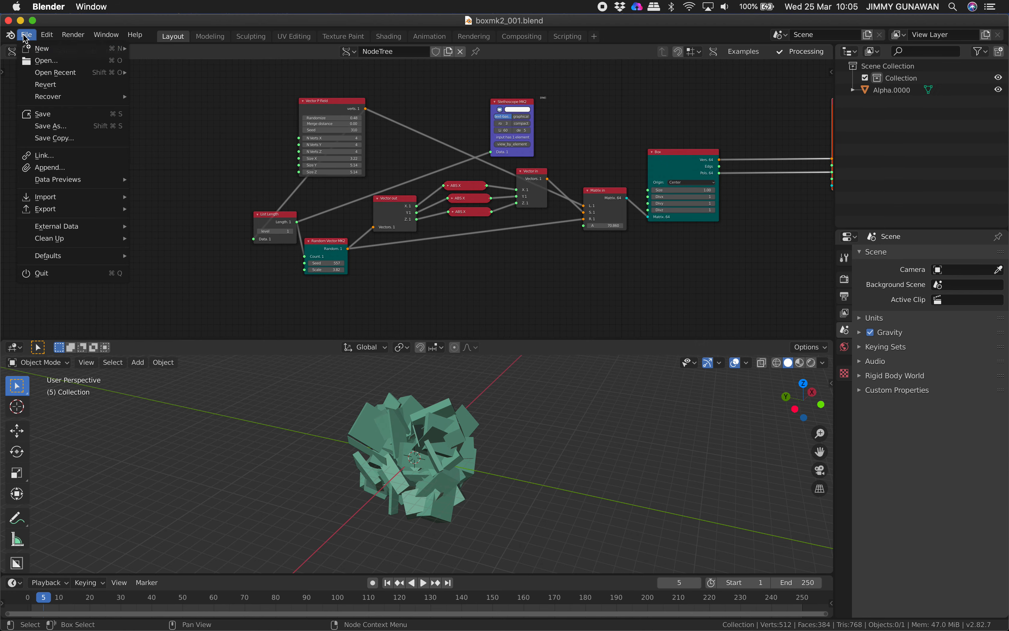
{"action": "left_click", "coordinate": [53, 115]}
{"action": "left_click", "coordinate": [26, 36]}
{"action": "left_click", "coordinate": [51, 126]}
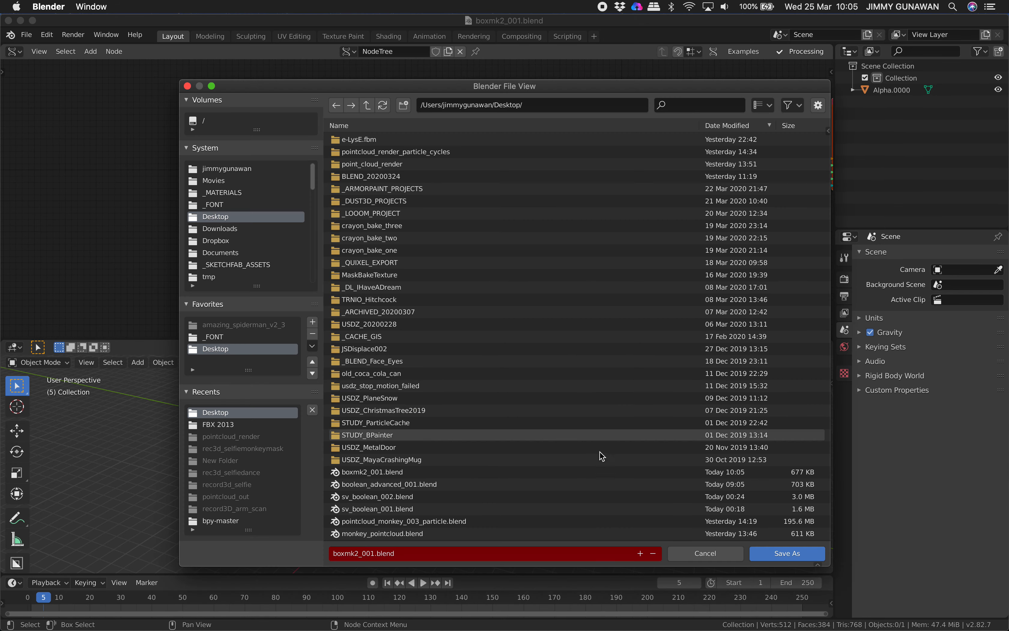
{"action": "left_click", "coordinate": [641, 554]}
{"action": "left_click", "coordinate": [788, 553]}
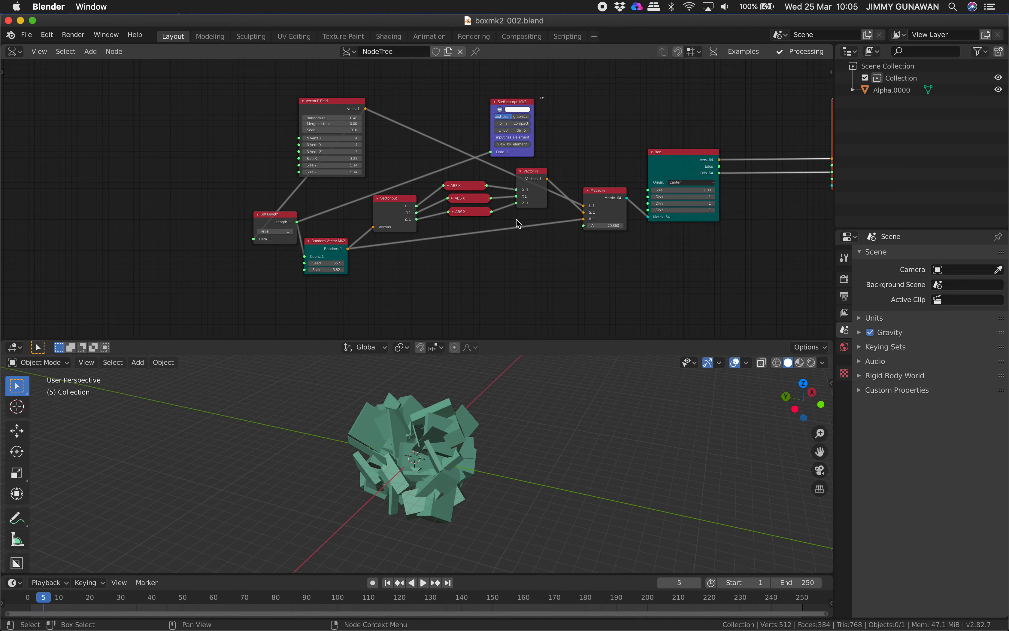
Set N Verts X, Y and Z to 3 on the Vector P Field node and save the file
{"action": "scroll", "coordinate": [312, 174], "scroll_direction": "up", "scroll_amount": 5}
{"action": "left_click_drag", "start_coordinate": [305, 129], "coordinate": [309, 151]}
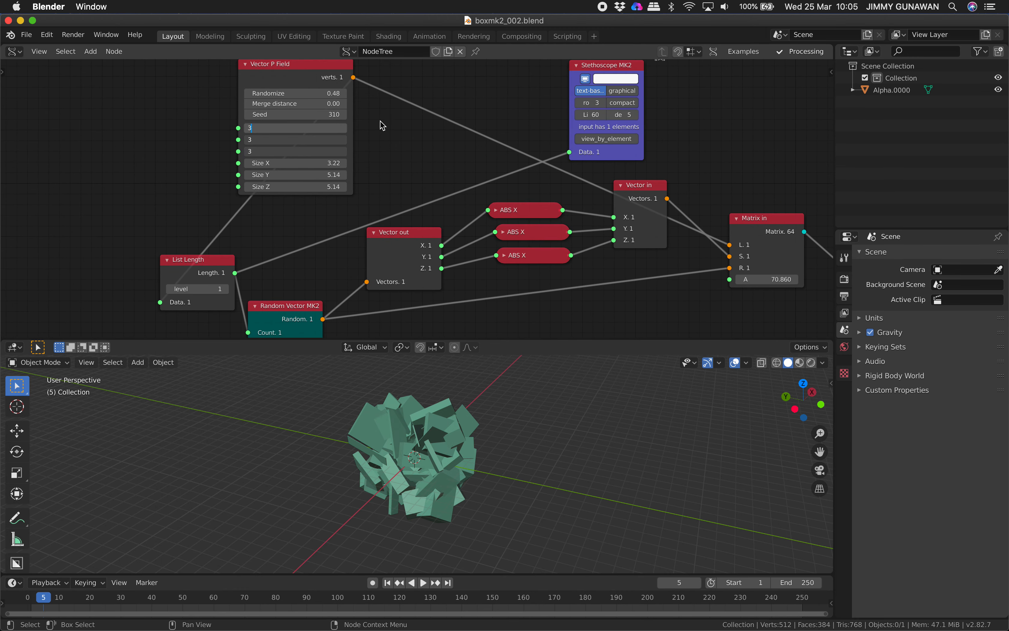
{"action": "type", "text": "3"}
{"action": "key", "text": "Return"}
{"action": "middle_click_drag", "start_coordinate": [511, 428], "coordinate": [477, 443]}
{"action": "key", "text": "ctrl+s"}
Vary the Random Vector MK2 input and move the BV Alpha node farther from the Box node
{"action": "scroll", "coordinate": [477, 443], "scroll_direction": "up", "scroll_amount": 1}
{"action": "middle_click_drag", "start_coordinate": [324, 235], "coordinate": [255, 200]}
{"action": "left_click_drag", "start_coordinate": [227, 291], "coordinate": [292, 291]}
{"action": "middle_click_drag", "start_coordinate": [492, 418], "coordinate": [338, 400]}
{"action": "scroll", "coordinate": [479, 194], "scroll_direction": "down", "scroll_amount": 2}
{"action": "middle_click_drag", "start_coordinate": [580, 146], "coordinate": [371, 178]}
{"action": "left_click", "coordinate": [325, 153]}
{"action": "left_click_drag", "start_coordinate": [576, 170], "coordinate": [620, 179]}
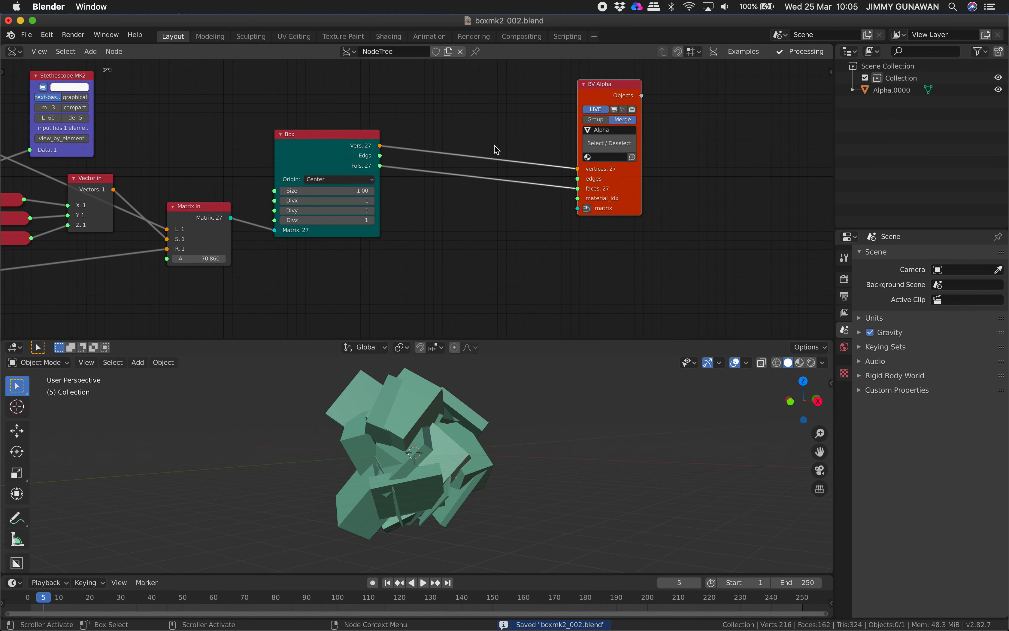
Add a CSG Boolean 2 node between the Box and BV Alpha nodes
{"action": "key", "text": "alt+space"}
{"action": "type", "text": "boo"}
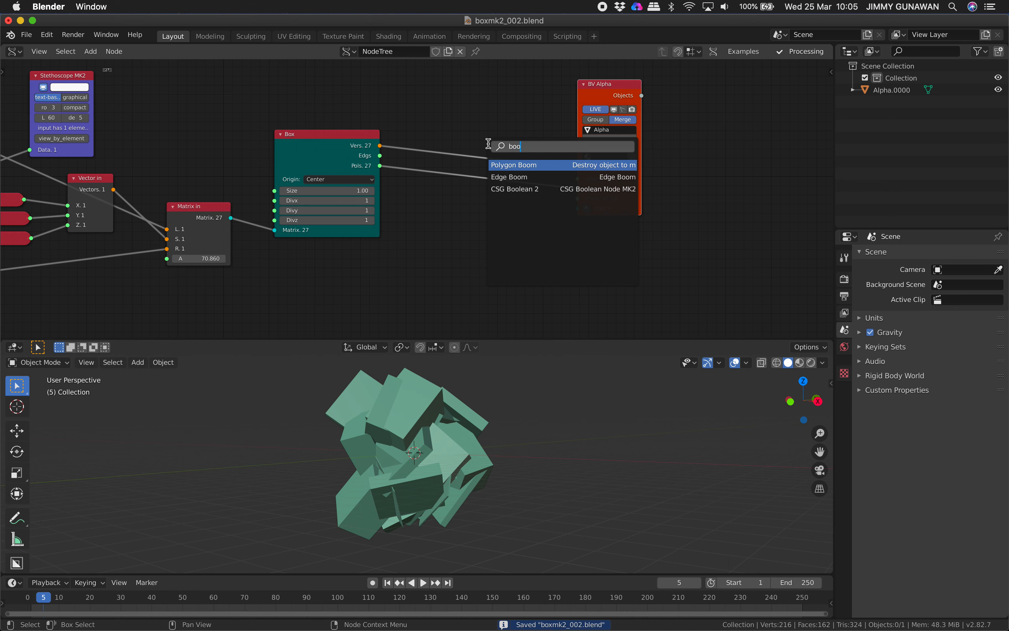
{"action": "left_click", "coordinate": [494, 191]}
{"action": "left_click", "coordinate": [448, 215]}
Delete the BV Alpha node and move the CSG Boolean 2 node up beside the Box node
{"action": "left_click", "coordinate": [630, 193]}
{"action": "key", "text": "x"}
{"action": "left_click_drag", "start_coordinate": [466, 226], "coordinate": [454, 122]}
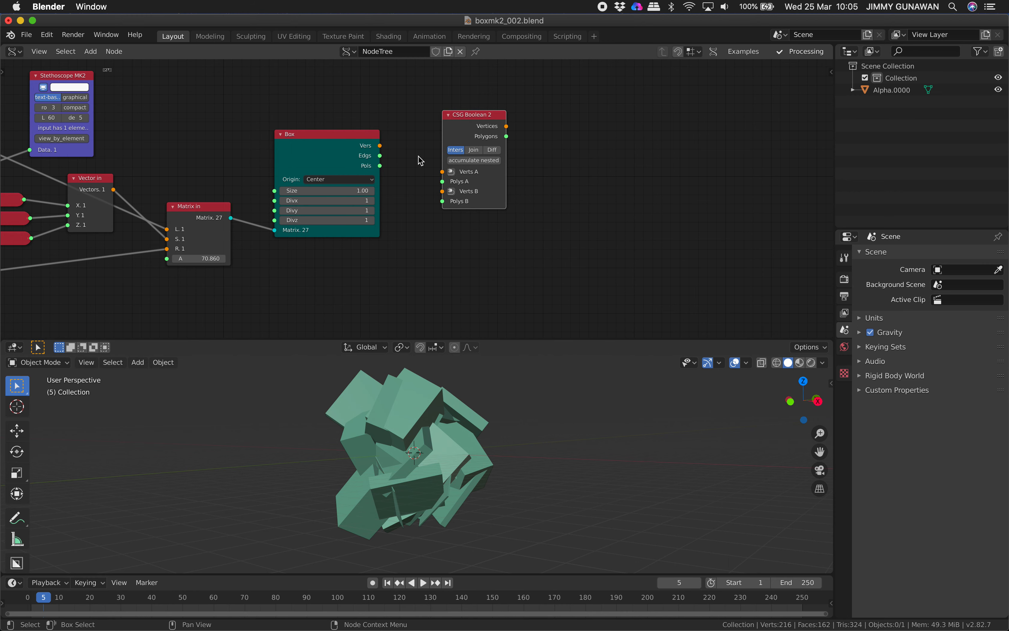
Enable accumulate nested on CSG Boolean 2, link the Box's Vers and Pols into its nested inputs, and save the file
{"action": "scroll", "coordinate": [463, 161], "scroll_direction": "up", "scroll_amount": 1}
{"action": "left_click", "coordinate": [472, 152]}
{"action": "left_click_drag", "start_coordinate": [374, 136], "coordinate": [446, 178]}
{"action": "left_click_drag", "start_coordinate": [374, 160], "coordinate": [446, 189]}
{"action": "left_click_drag", "start_coordinate": [475, 120], "coordinate": [456, 132]}
{"action": "key", "text": "super+s"}
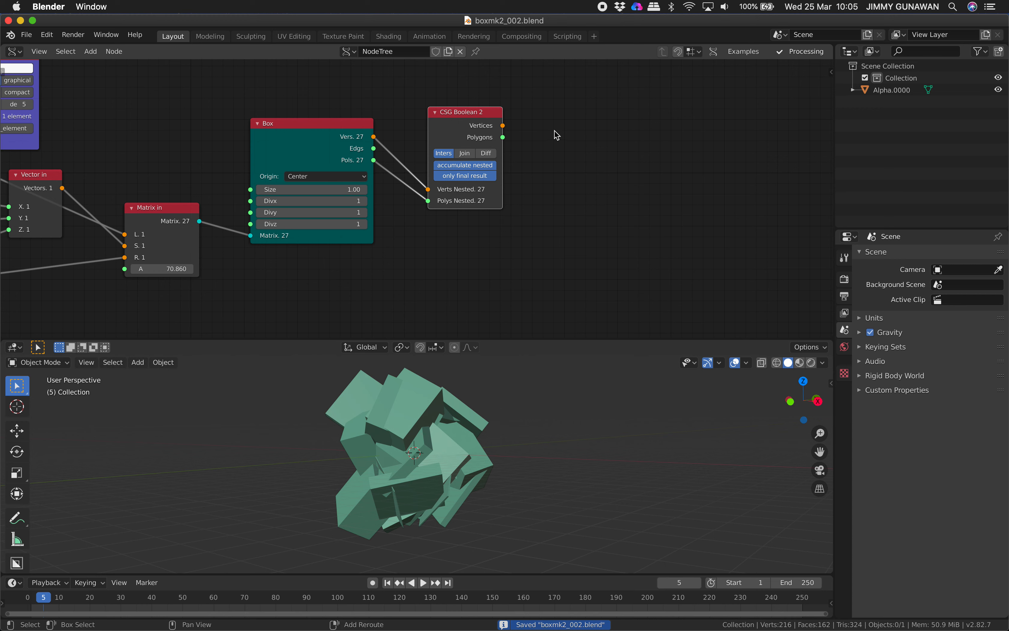
Add a Viewer Draw Mk3 node and feed its verts from the CSG Boolean 2 node set to Join
{"action": "key", "text": "shift+a"}
{"action": "left_click", "coordinate": [555, 131]}
{"action": "type", "text": "bm"}
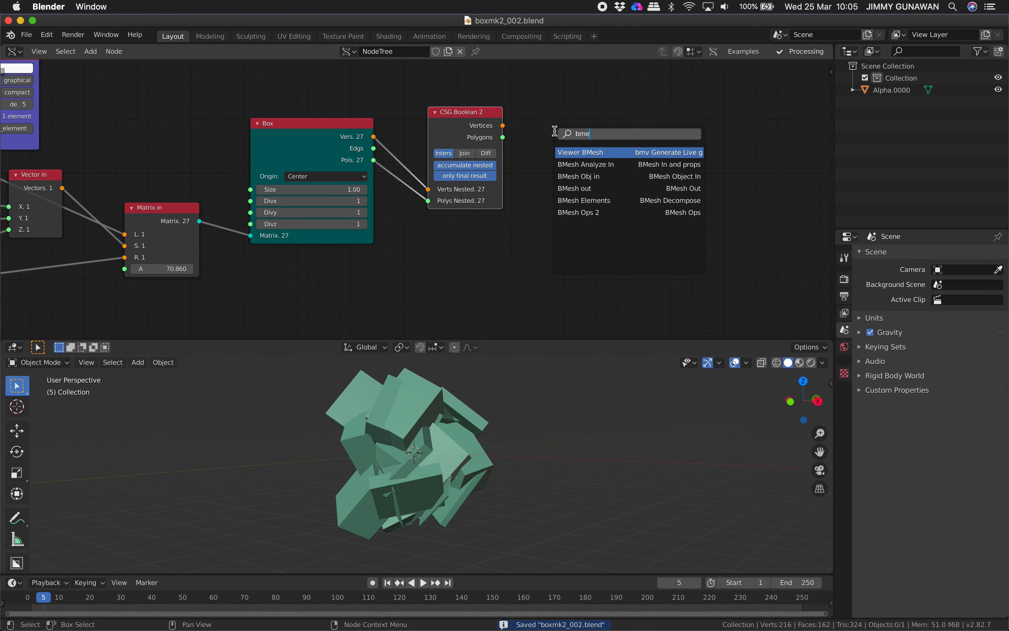
{"action": "type", "text": "e"}
{"action": "key", "text": "super+a"}
{"action": "type", "text": "viewer"}
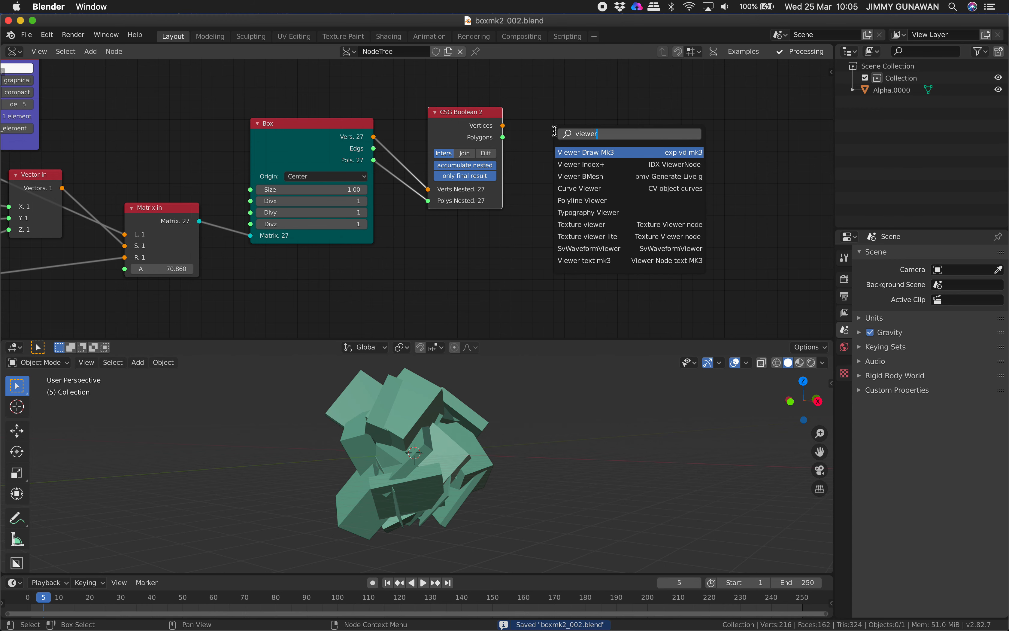
{"action": "key", "text": "Return"}
{"action": "left_click", "coordinate": [556, 85]}
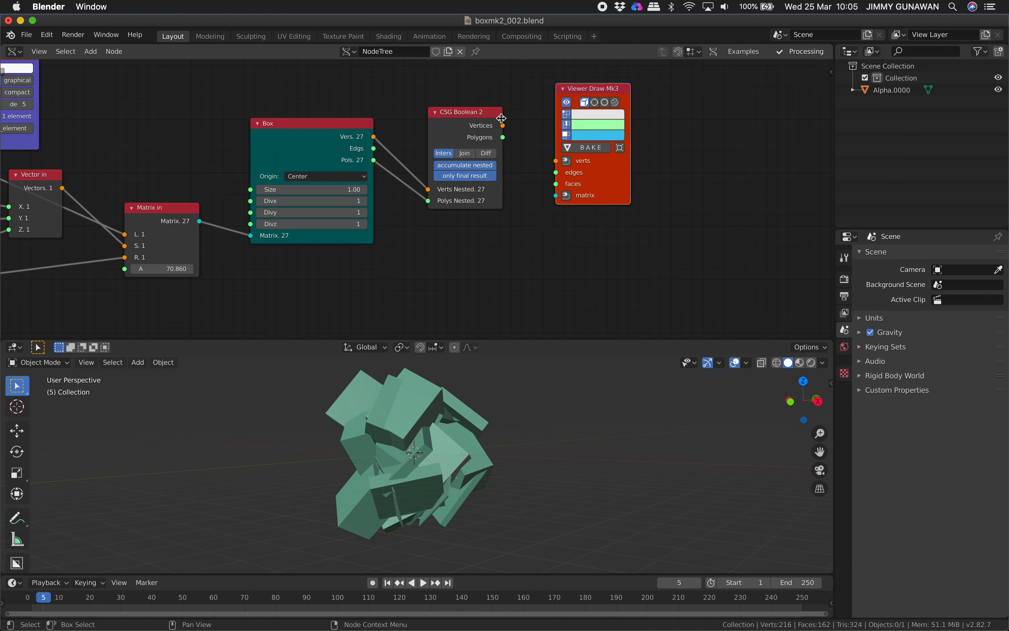
{"action": "left_click", "coordinate": [465, 153]}
{"action": "left_click_drag", "start_coordinate": [502, 126], "coordinate": [556, 163]}
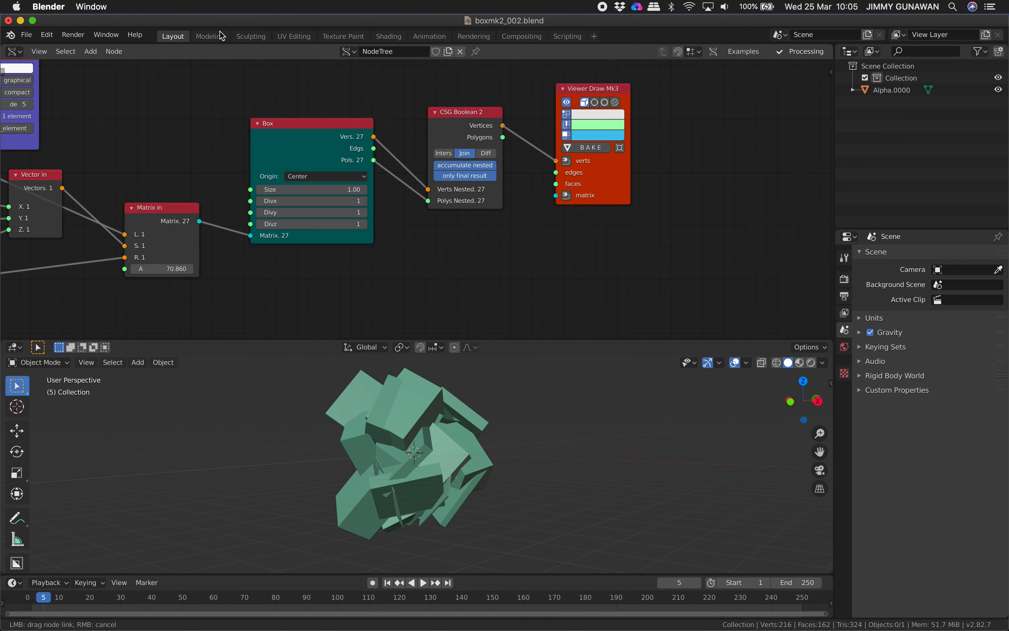
Move the Blender and Downloads windows aside to check Blender's Terminal output
{"action": "double_click", "coordinate": [224, 24]}
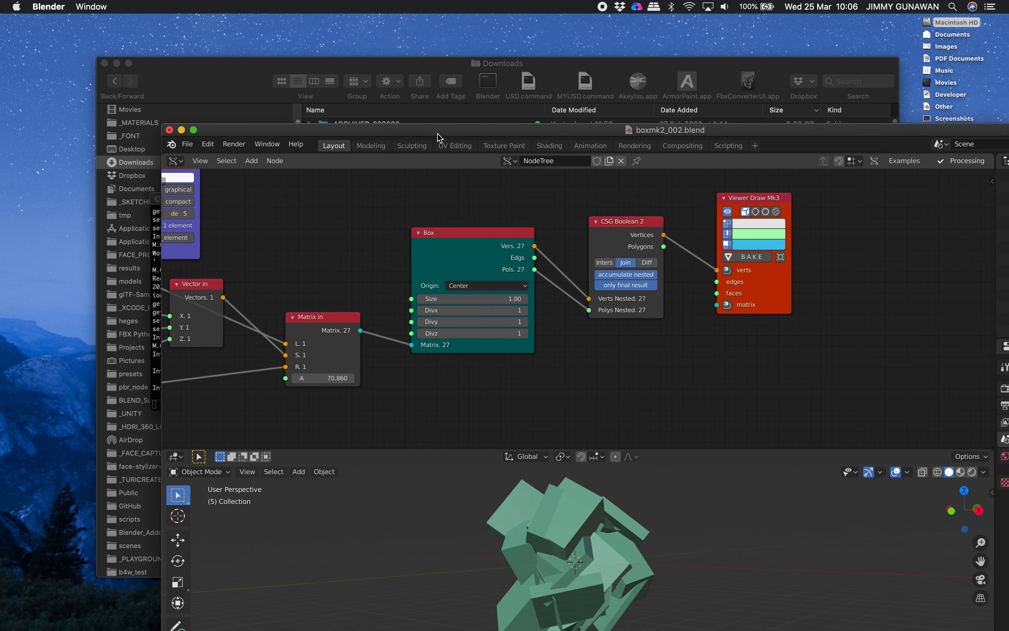
{"action": "left_click", "coordinate": [500, 80]}
{"action": "left_click", "coordinate": [480, 79]}
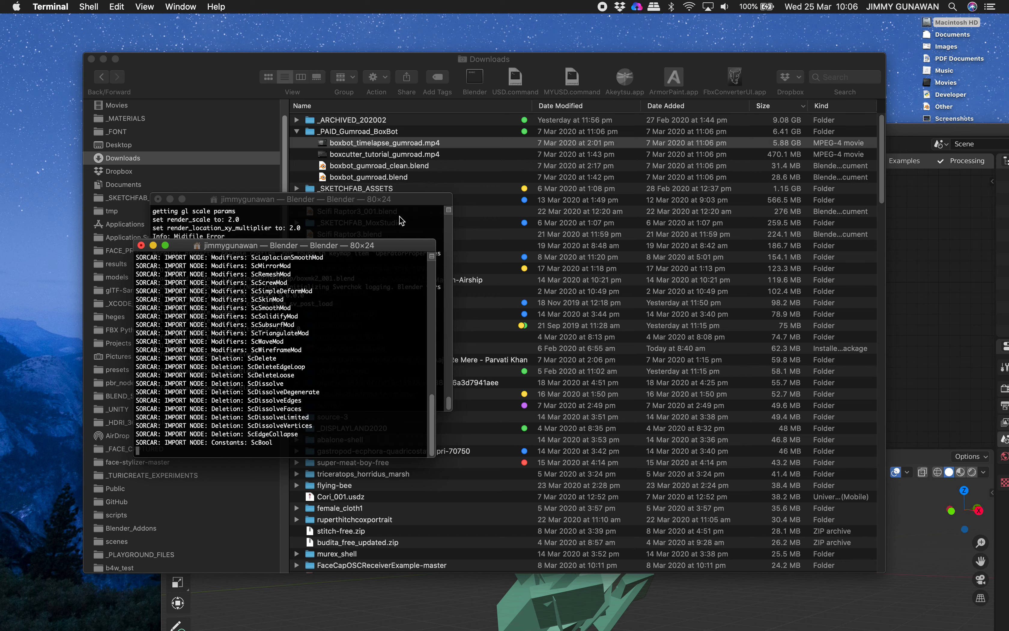
{"action": "left_click_drag", "start_coordinate": [619, 67], "coordinate": [450, 283]}
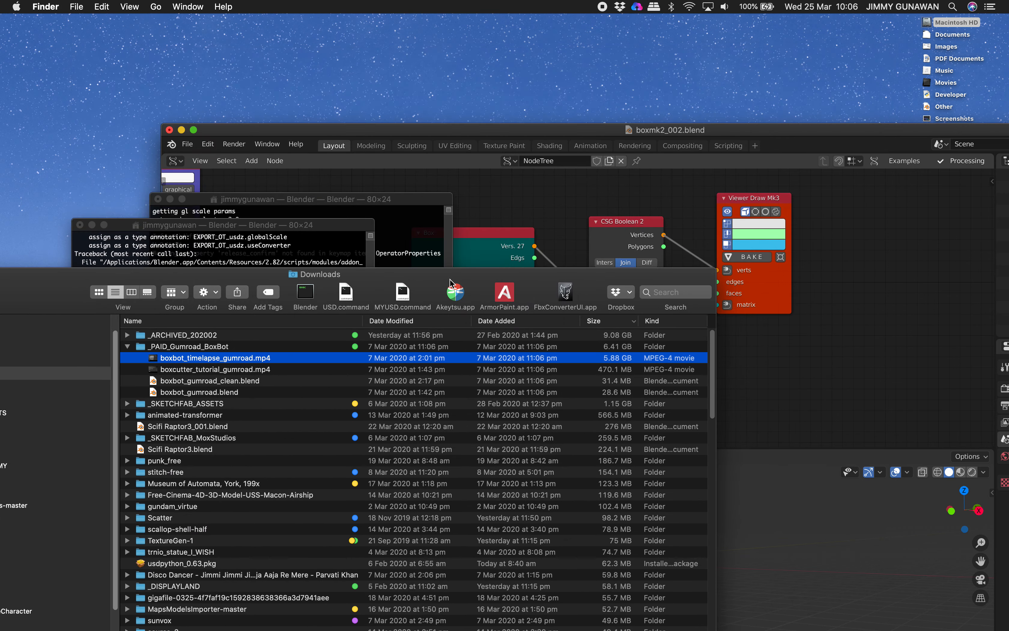
{"action": "left_click", "coordinate": [604, 177]}
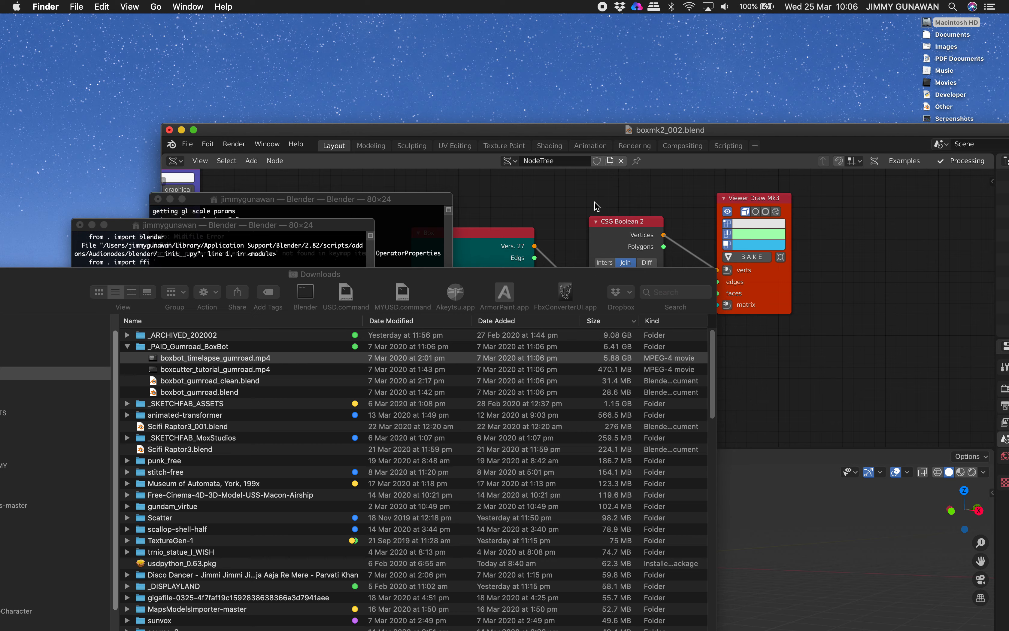
Open the recent file sv_boolean_001.blend in a fresh Blender session
{"action": "left_click", "coordinate": [30, 37]}
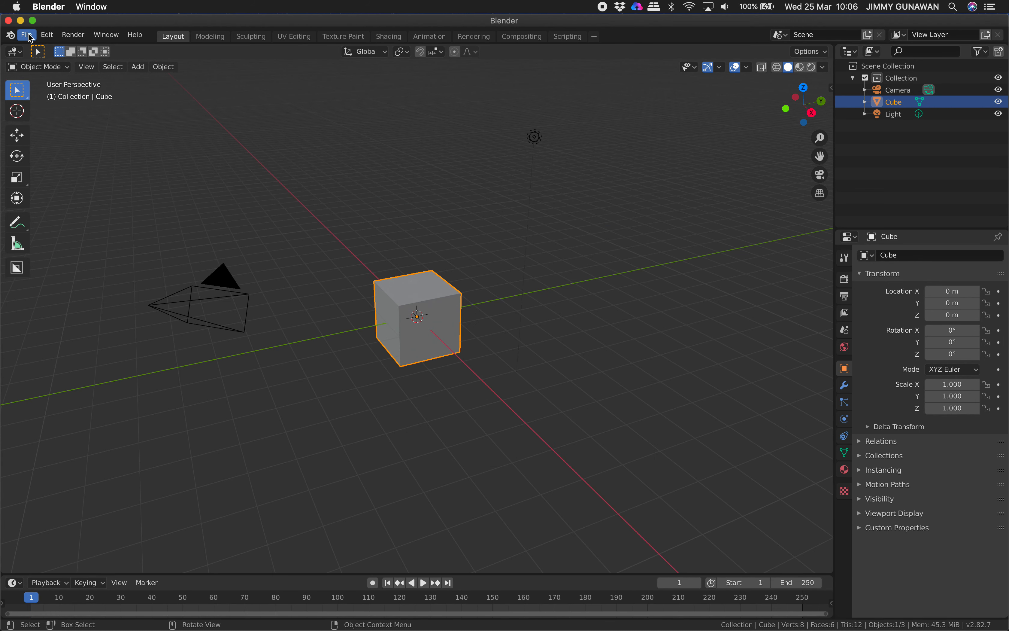
{"action": "left_click", "coordinate": [27, 35]}
{"action": "mouse_move", "coordinate": [50, 78]}
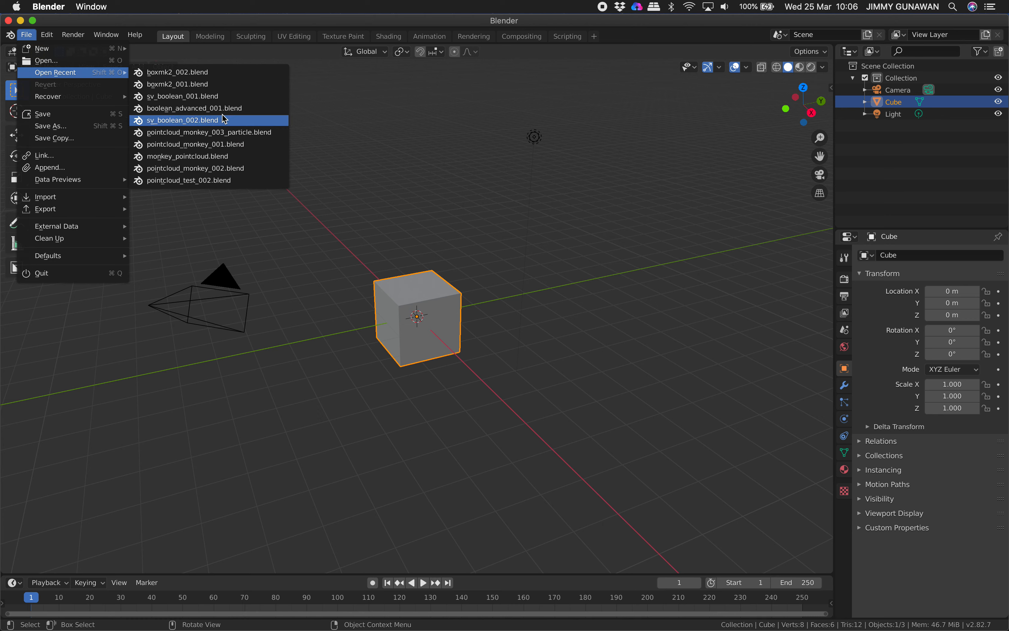
{"action": "left_click", "coordinate": [219, 103]}
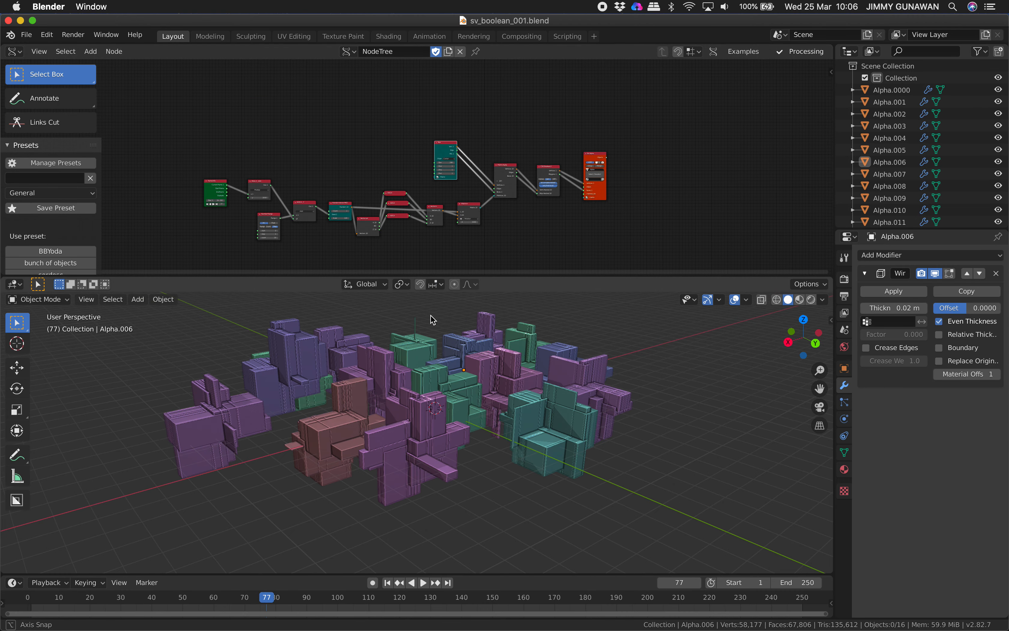
Delete all Alpha objects from the scene and fit the whole node tree in view
{"action": "key", "text": "a"}
{"action": "key", "text": "x"}
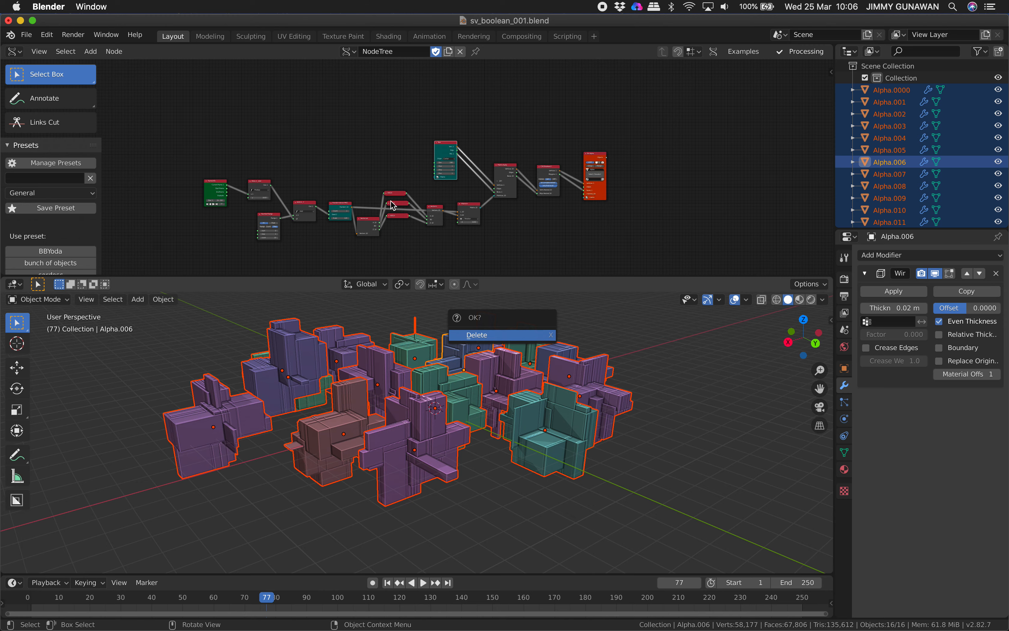
{"action": "key", "text": "Return"}
{"action": "key", "text": "Home"}
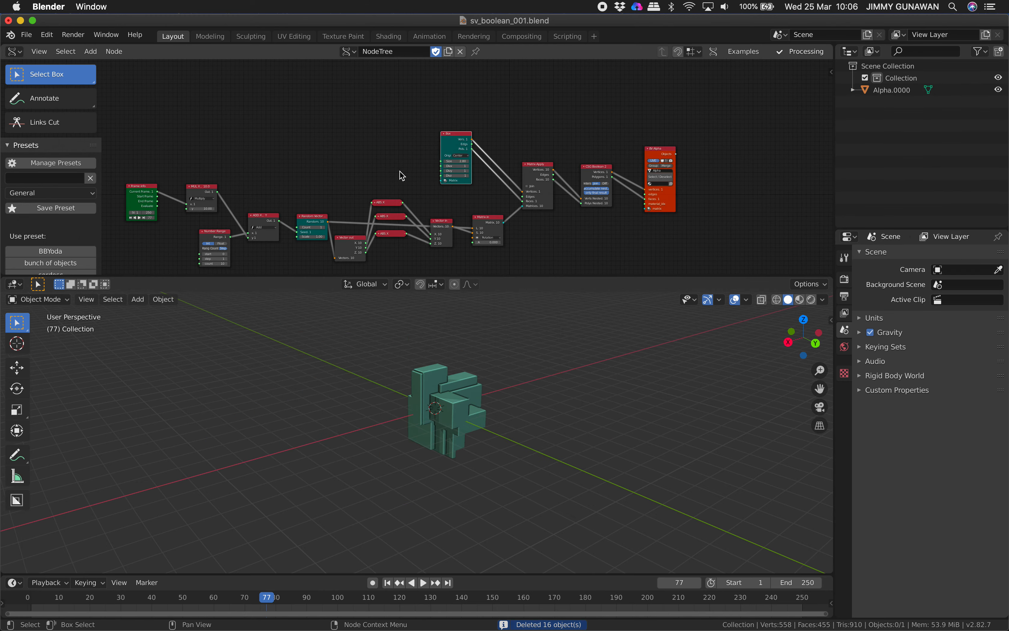
Save the scene under the new name sv_boolean_003.blend
{"action": "left_click", "coordinate": [26, 35]}
{"action": "left_click", "coordinate": [51, 126]}
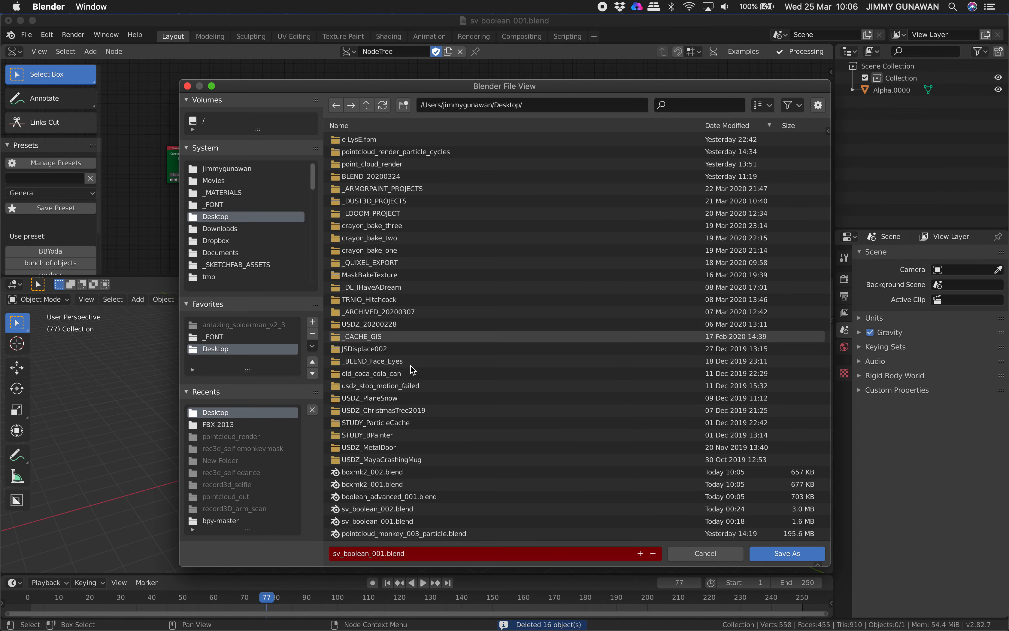
{"action": "left_click", "coordinate": [640, 553]}
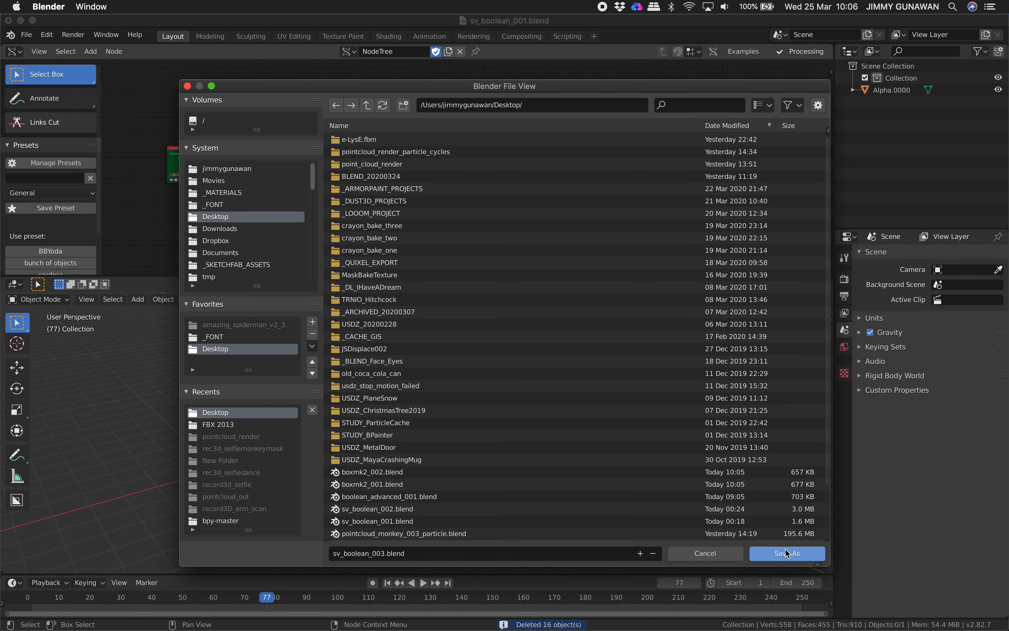
{"action": "left_click", "coordinate": [787, 554]}
Delete the Matrix Apply node between the Box and CSG Boolean 2 nodes
{"action": "scroll", "coordinate": [542, 175], "scroll_direction": "up", "scroll_amount": 5}
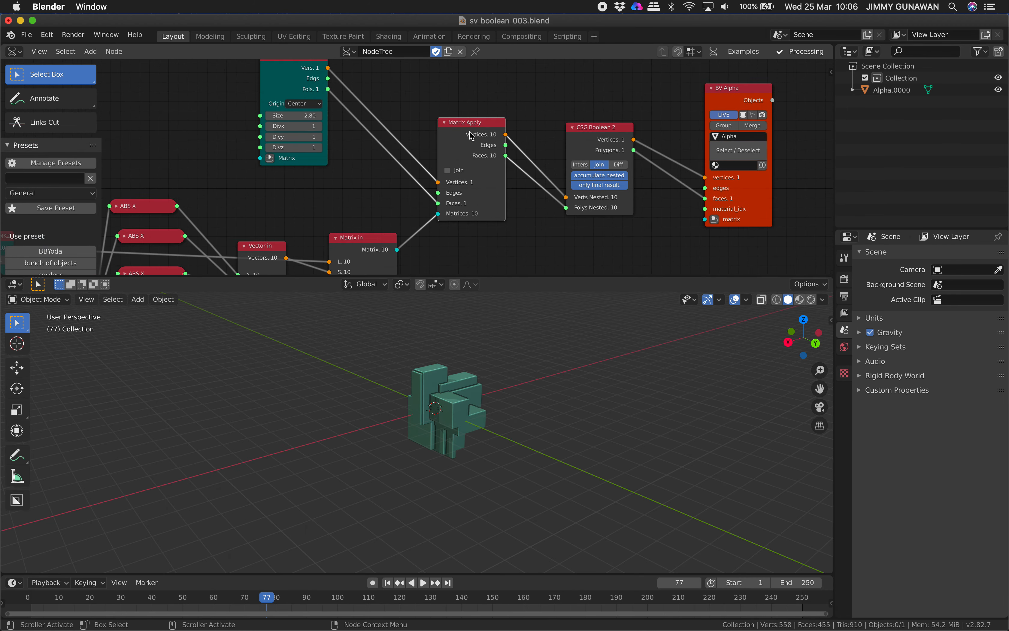
{"action": "scroll", "coordinate": [416, 167], "scroll_direction": "down", "scroll_amount": 2}
{"action": "scroll", "coordinate": [326, 169], "scroll_direction": "up", "scroll_amount": 2}
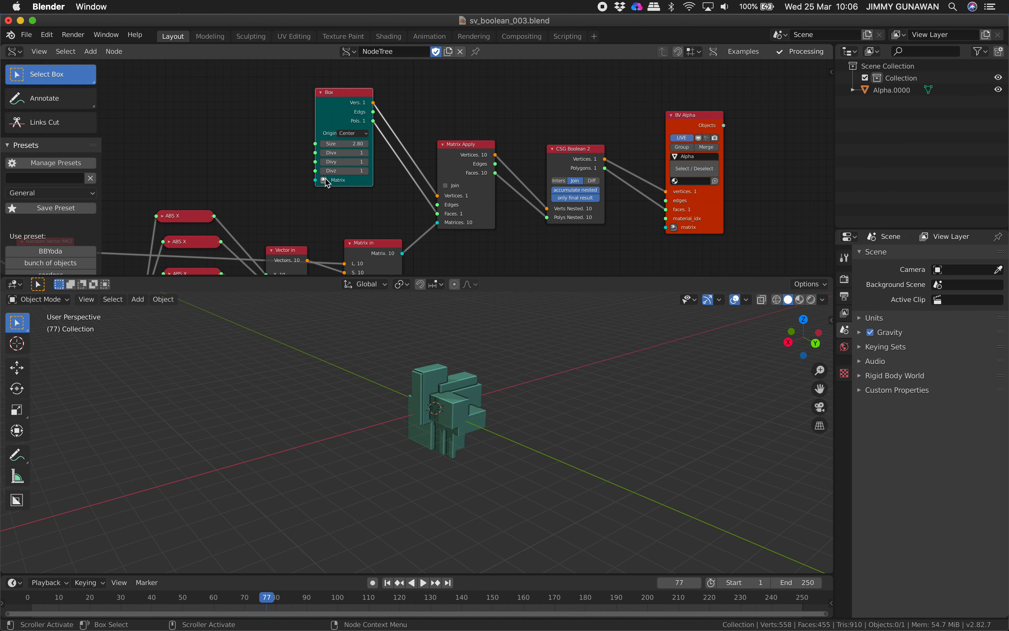
{"action": "scroll", "coordinate": [354, 153], "scroll_direction": "down", "scroll_amount": 2}
{"action": "scroll", "coordinate": [423, 189], "scroll_direction": "up", "scroll_amount": 1}
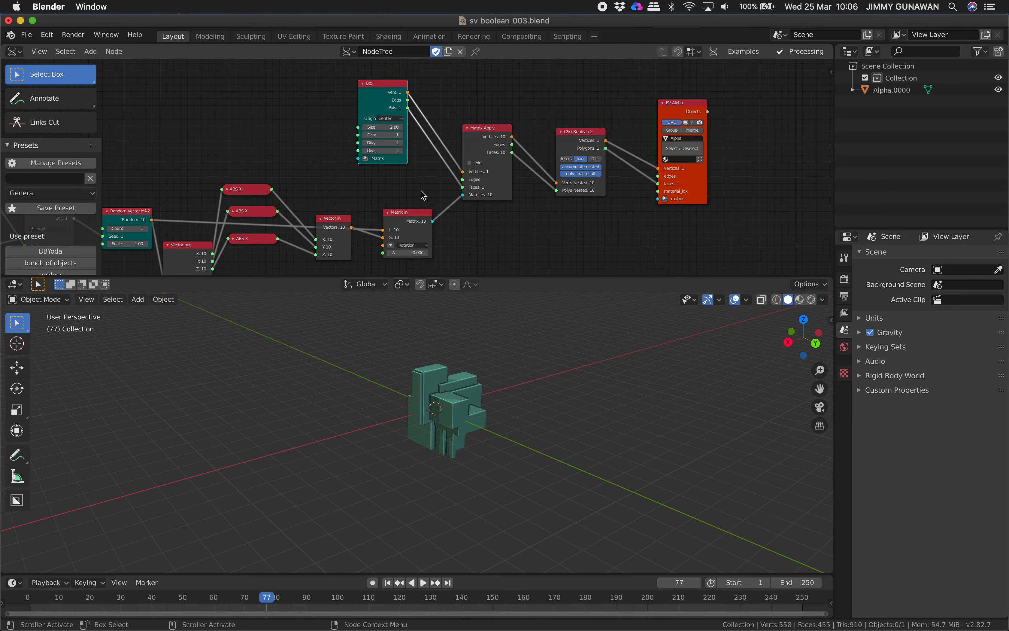
{"action": "left_click_drag", "start_coordinate": [438, 220], "coordinate": [441, 213]}
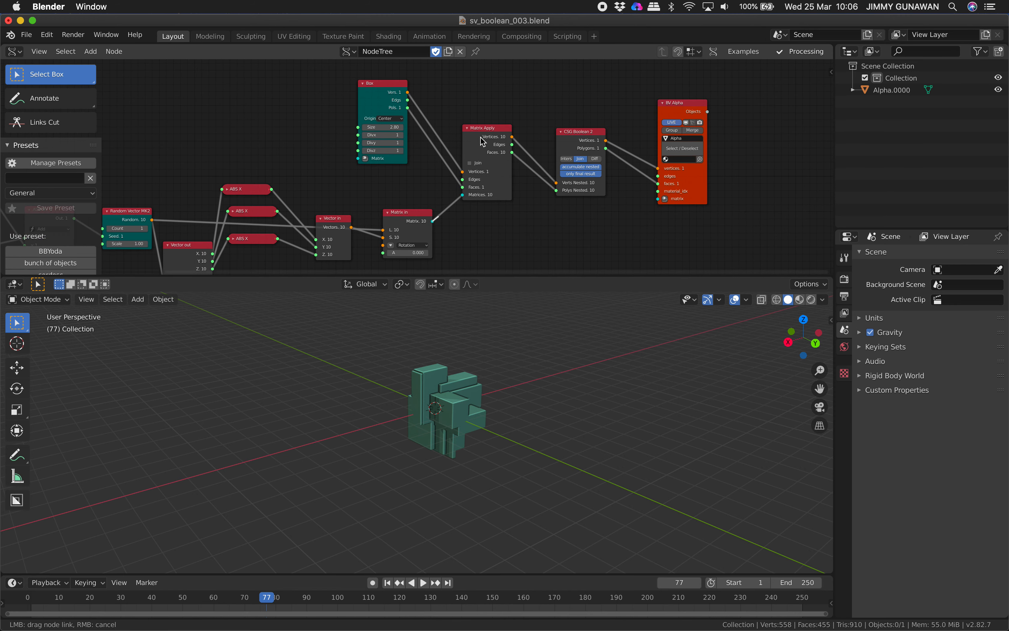
{"action": "left_click_drag", "start_coordinate": [482, 139], "coordinate": [482, 138]}
{"action": "key", "text": "x"}
Move the Box beside CSG Boolean 2, linking Matrix in to its Matrix input and its Vers and Pols to the nested inputs
{"action": "left_click_drag", "start_coordinate": [433, 220], "coordinate": [448, 165]}
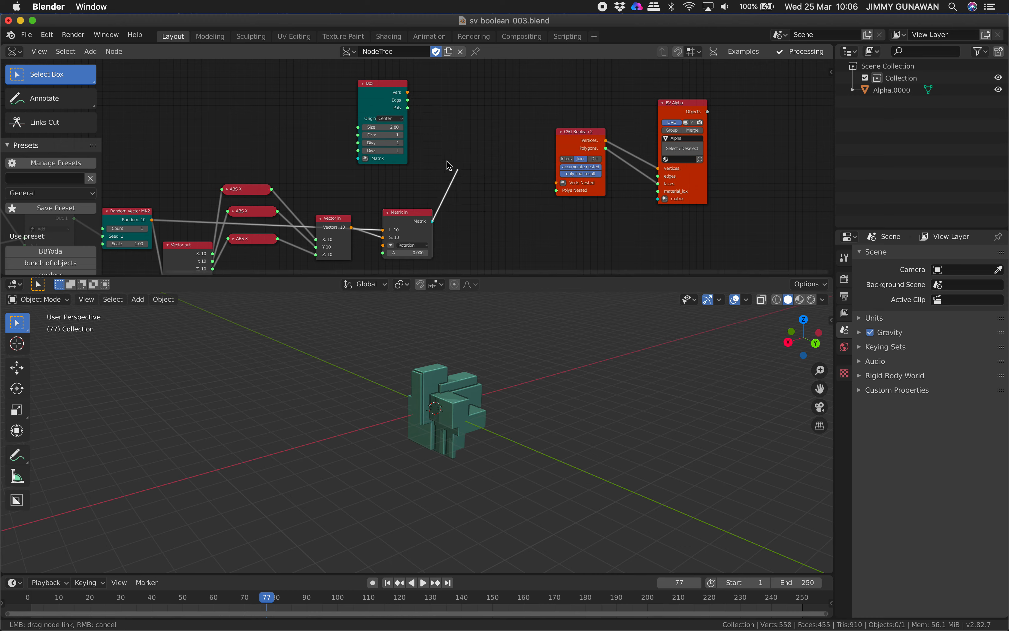
{"action": "left_click_drag", "start_coordinate": [365, 163], "coordinate": [358, 159]}
{"action": "left_click_drag", "start_coordinate": [384, 104], "coordinate": [592, 188]}
{"action": "scroll", "coordinate": [529, 152], "scroll_direction": "up", "scroll_amount": 1}
{"action": "left_click_drag", "start_coordinate": [528, 168], "coordinate": [580, 195]}
{"action": "scroll", "coordinate": [500, 155], "scroll_direction": "down", "scroll_amount": 3}
{"action": "scroll", "coordinate": [416, 163], "scroll_direction": "left", "scroll_amount": 5}
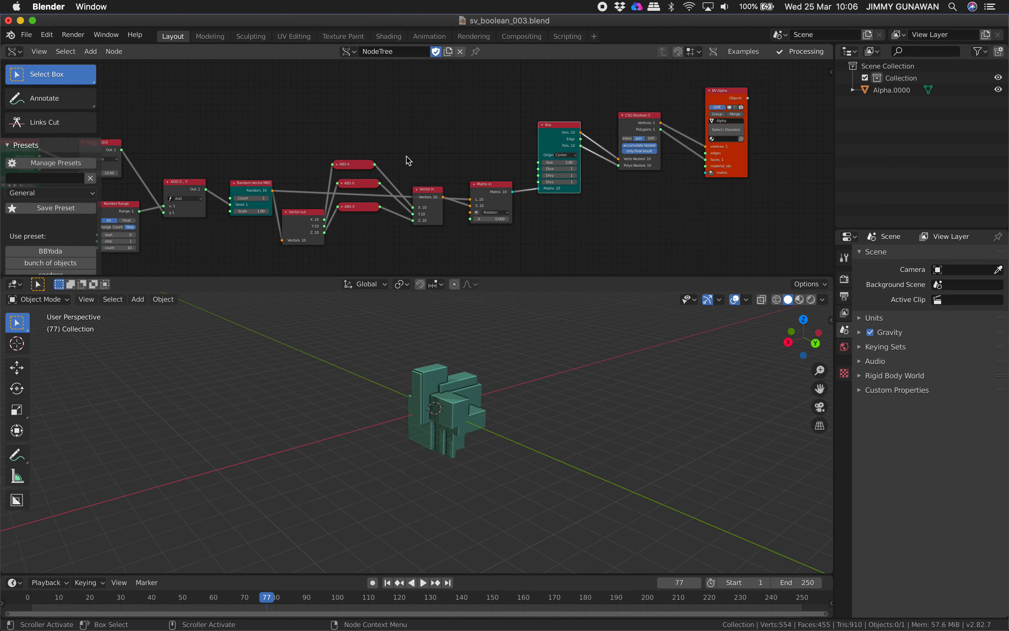
Select the generated Alpha object and spread the BV Alpha and CSG Boolean 2 nodes farther to the right of the Box
{"action": "middle_click_drag", "start_coordinate": [458, 396], "coordinate": [484, 391]}
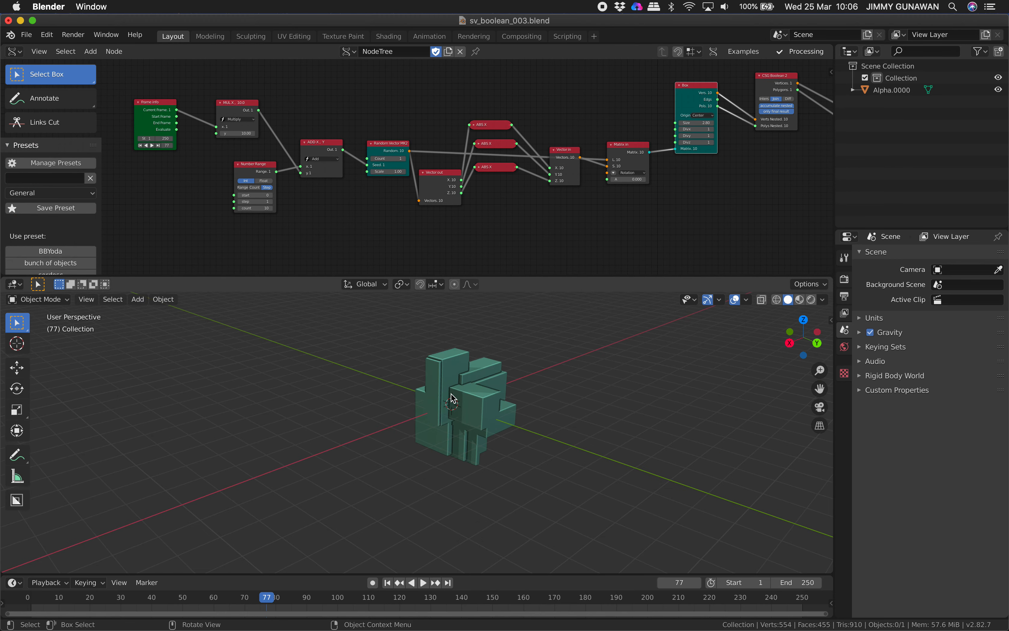
{"action": "left_click", "coordinate": [484, 391]}
{"action": "scroll", "coordinate": [422, 164], "scroll_direction": "right", "scroll_amount": 8}
{"action": "scroll", "coordinate": [428, 196], "scroll_direction": "up", "scroll_amount": 3}
{"action": "left_click_drag", "start_coordinate": [616, 222], "coordinate": [668, 242]}
{"action": "scroll", "coordinate": [500, 150], "scroll_direction": "left", "scroll_amount": 3}
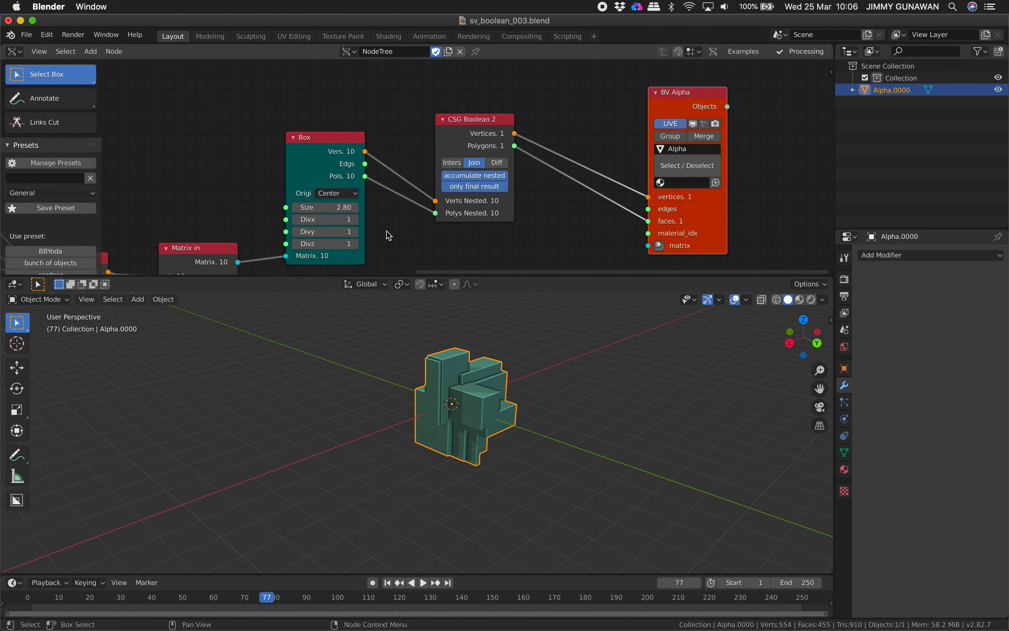
{"action": "middle_click_drag", "start_coordinate": [459, 418], "coordinate": [434, 411]}
{"action": "left_click_drag", "start_coordinate": [479, 134], "coordinate": [485, 131]}
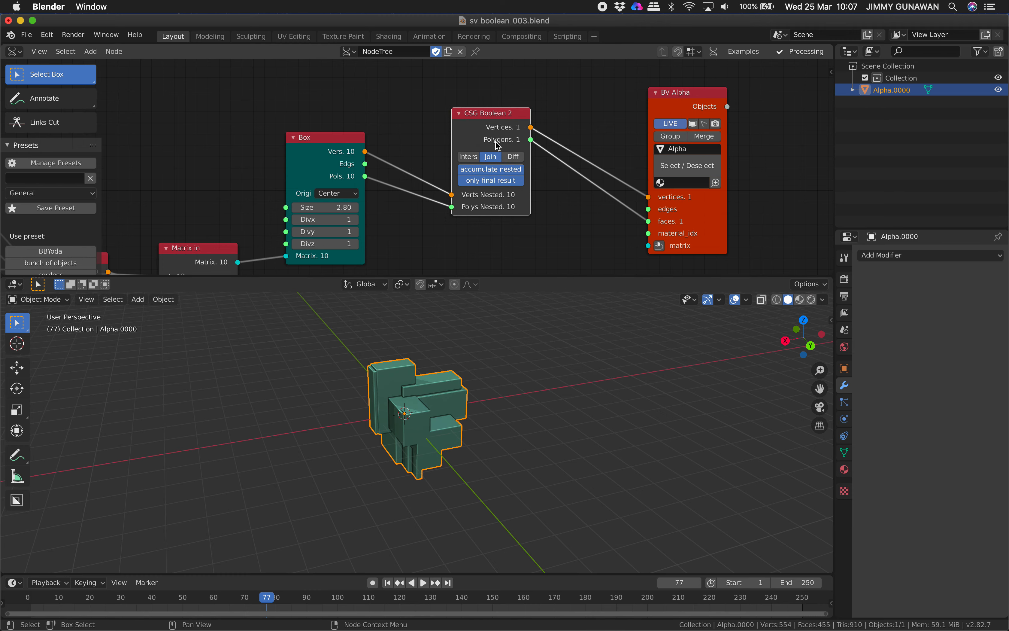
{"action": "middle_click_drag", "start_coordinate": [458, 417], "coordinate": [465, 389]}
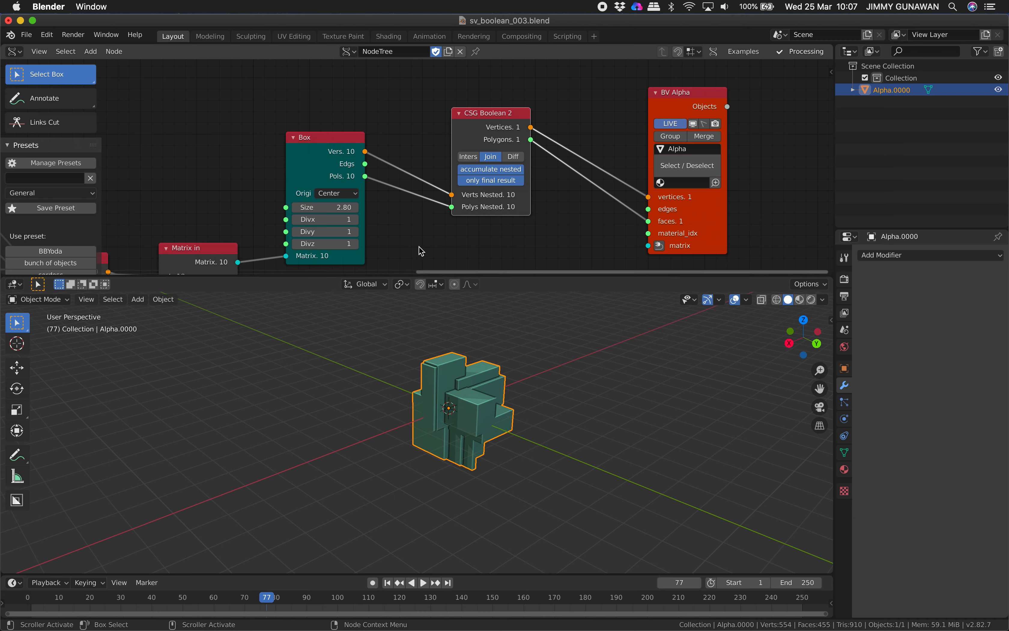
Set the Box node's Size to 3.10
{"action": "scroll", "coordinate": [468, 177], "scroll_direction": "down", "scroll_amount": 3}
{"action": "mouse_move", "coordinate": [489, 159]}
{"action": "left_mouse_down"}
{"action": "mouse_move", "coordinate": [511, 159]}
{"action": "mouse_move", "coordinate": [489, 159]}
{"action": "left_mouse_up"}
{"action": "middle_click_drag", "start_coordinate": [360, 158], "coordinate": [520, 133]}
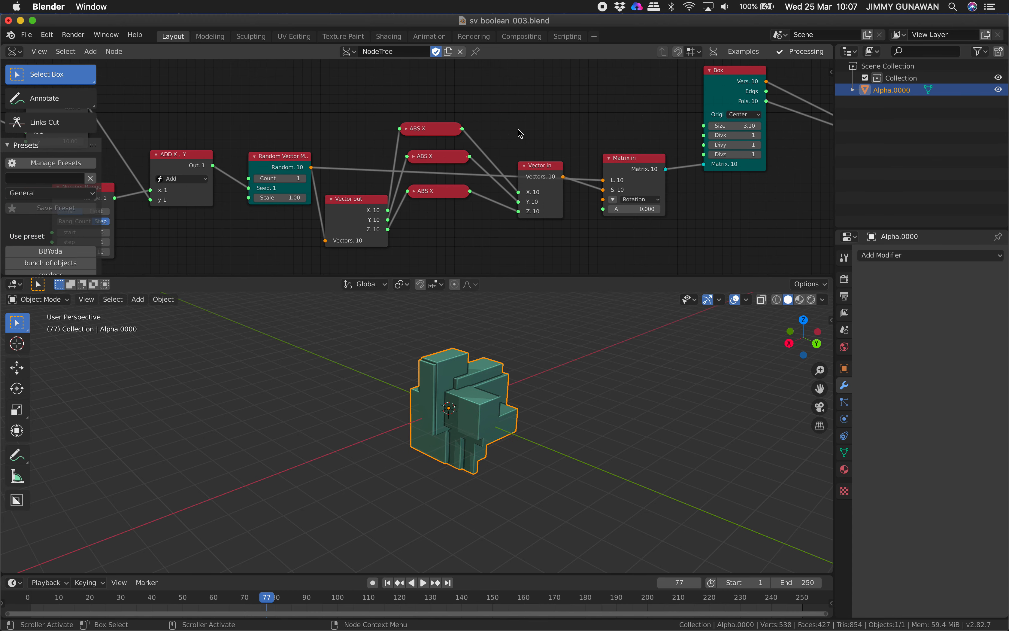
Advance the timeline frame by frame to frame 83 to generate new random box combinations
{"action": "scroll", "coordinate": [521, 132], "scroll_direction": "left", "scroll_amount": 6}
{"action": "scroll", "coordinate": [417, 185], "scroll_direction": "down", "scroll_amount": 2}
{"action": "scroll", "coordinate": [423, 184], "scroll_direction": "left", "scroll_amount": 1}
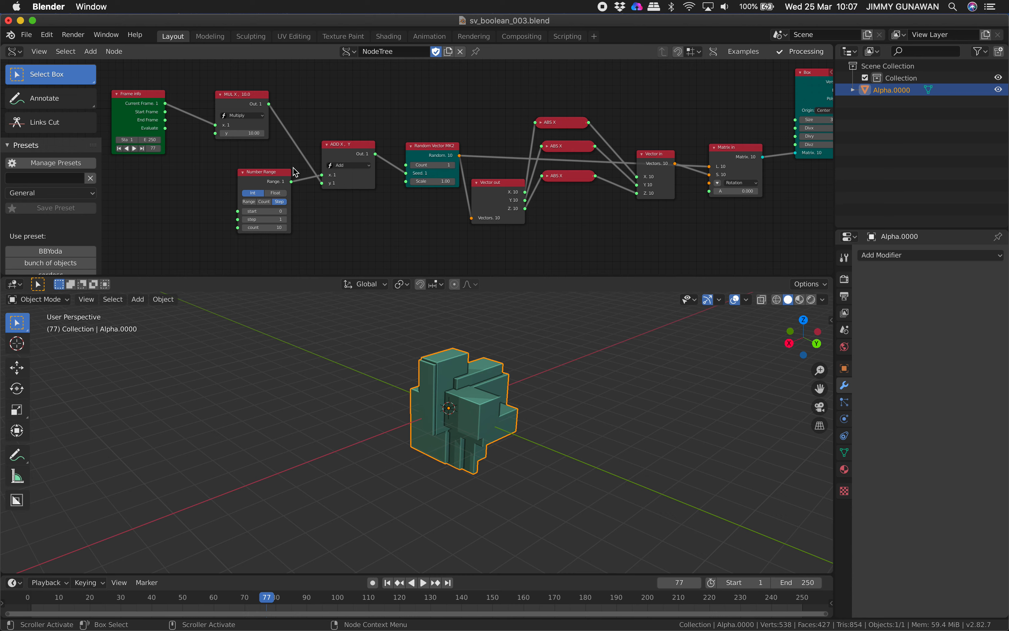
{"action": "key", "text": "Right"}
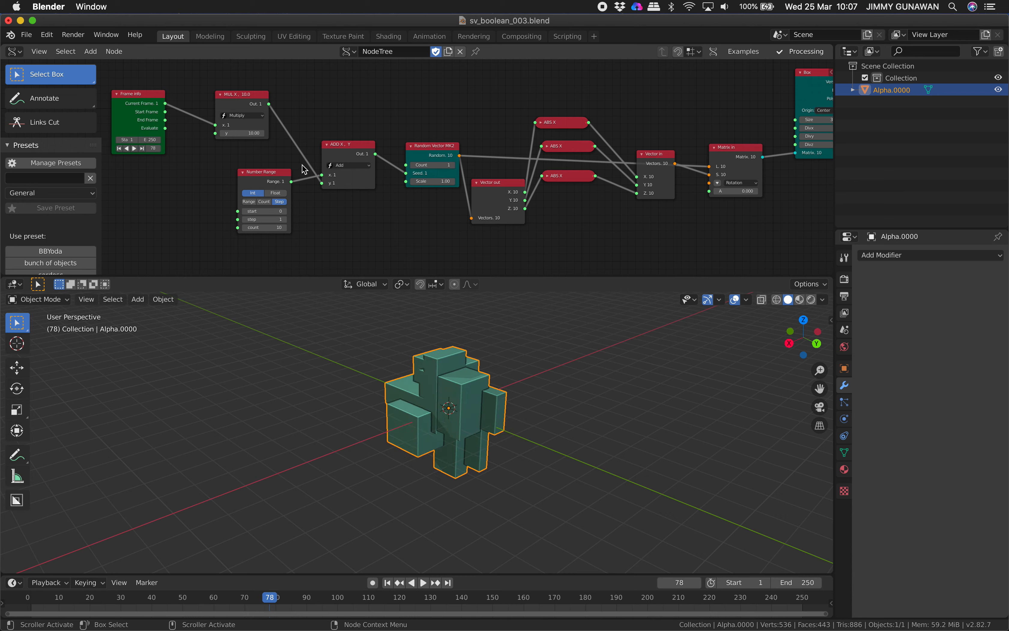
{"action": "key", "text": "Right"}
{"action": "key", "text": "Right"}
{"action": "key", "text": "Right"}
{"action": "key", "text": "Right"}
{"action": "key", "text": "Right"}
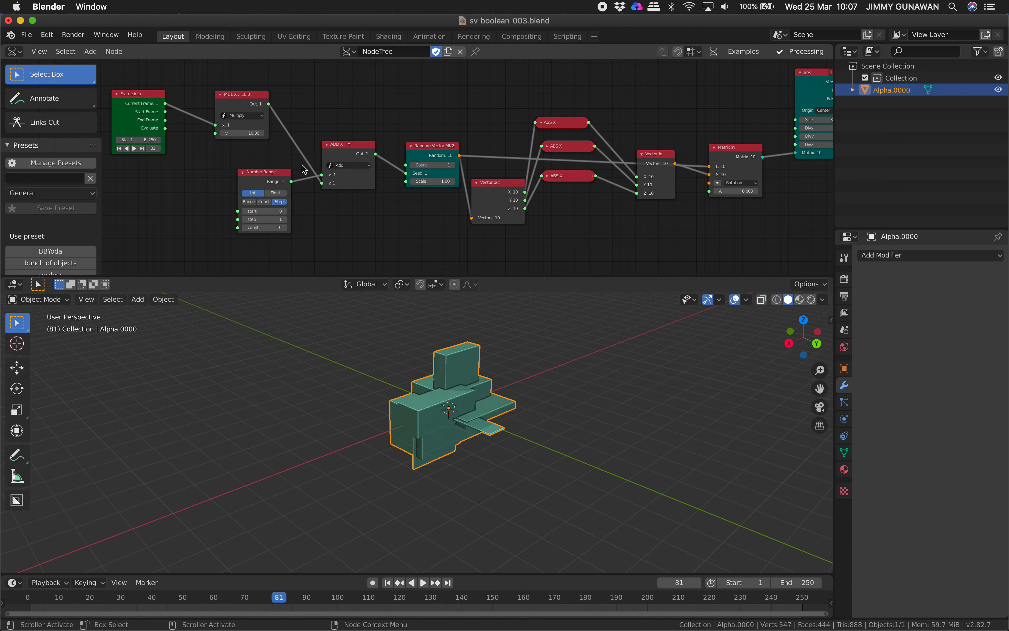
Duplicate the Boolean shape about 4.4 m along the negative Y axis and advance to frame 84
{"action": "middle_click_drag", "start_coordinate": [430, 386], "coordinate": [458, 386]}
{"action": "key", "text": "shift+d"}
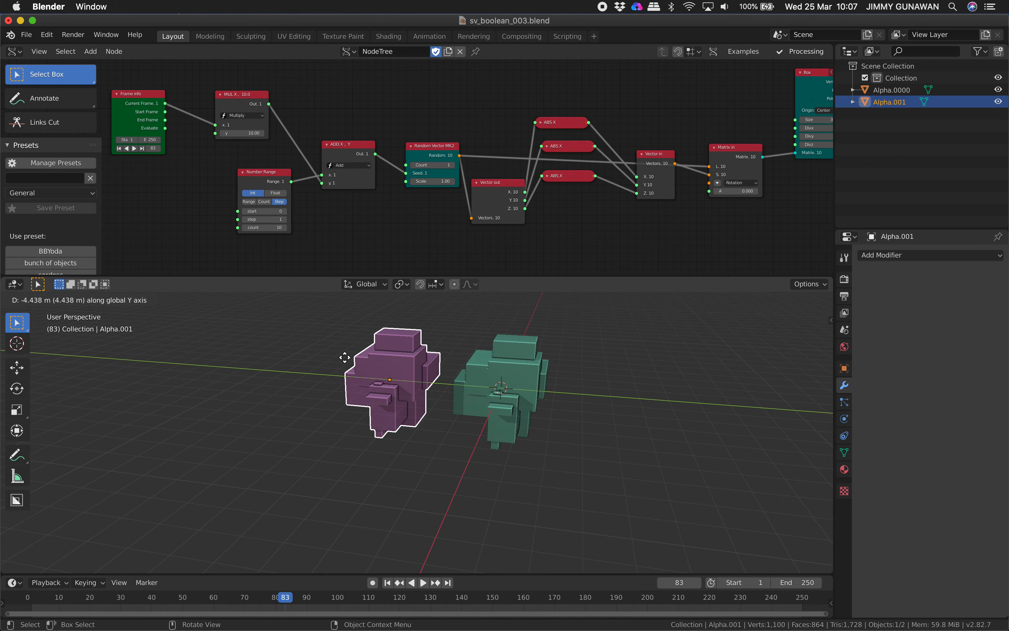
{"action": "left_click", "coordinate": [351, 385]}
{"action": "key", "text": "Right"}
Place a duplicate of the new shape beyond the first copy along Y and advance to frame 85
{"action": "key", "text": "shift+d"}
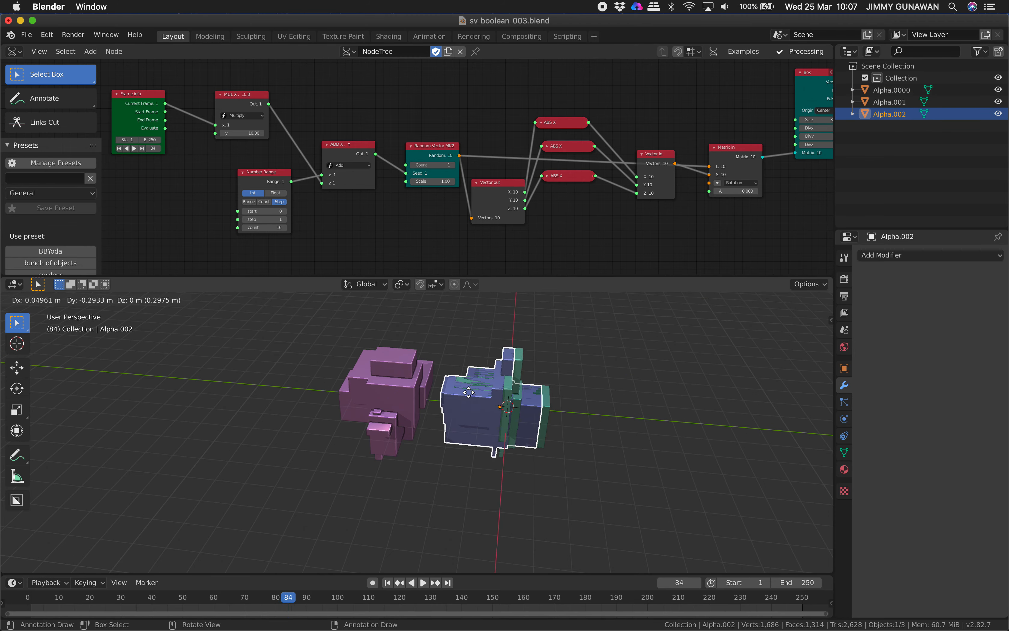
{"action": "left_click", "coordinate": [274, 382]}
{"action": "key", "text": "Right"}
Duplicate Alpha.0000, place the copy beside it along the X axis, and advance to frame 86
{"action": "middle_click_drag", "start_coordinate": [429, 413], "coordinate": [365, 442]}
{"action": "left_click", "coordinate": [365, 441]}
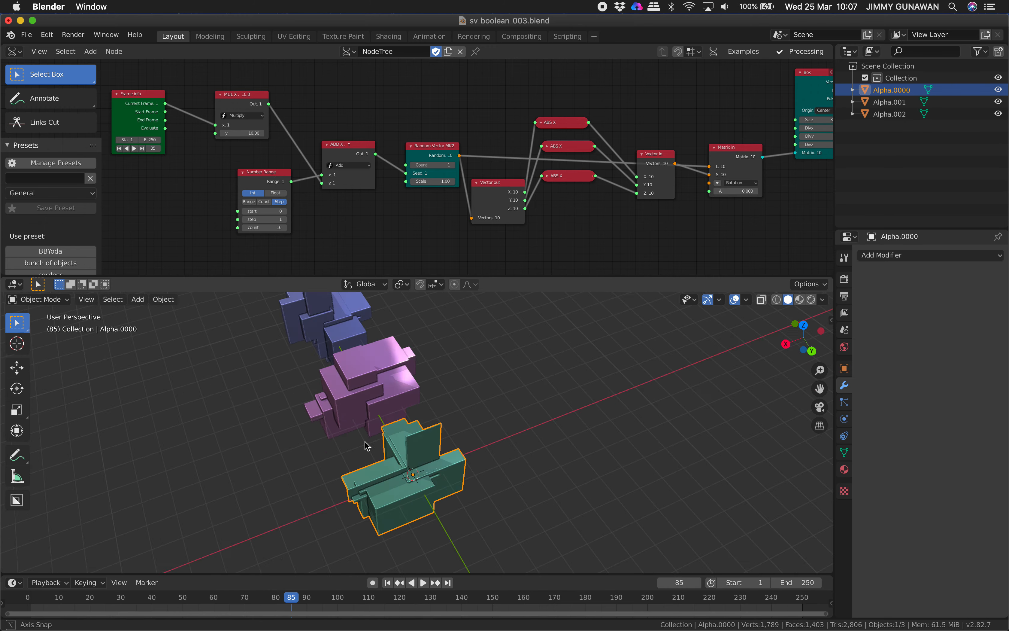
{"action": "key", "text": "shift+d"}
{"action": "left_click", "coordinate": [506, 457]}
{"action": "key", "text": "Right"}
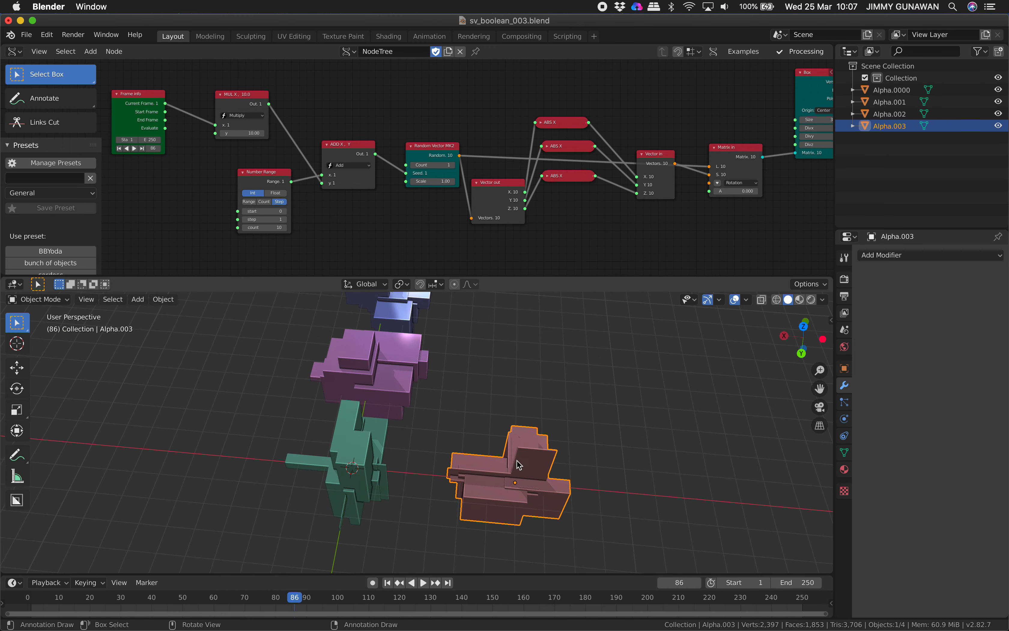
Duplicate the frame 86 shape from Alpha.0000 and move the copy along the X axis
{"action": "left_click", "coordinate": [354, 450]}
{"action": "middle_click_drag", "start_coordinate": [355, 451], "coordinate": [382, 488]}
{"action": "key", "text": "shift+d"}
{"action": "key", "text": "x"}
{"action": "left_click", "coordinate": [511, 502]}
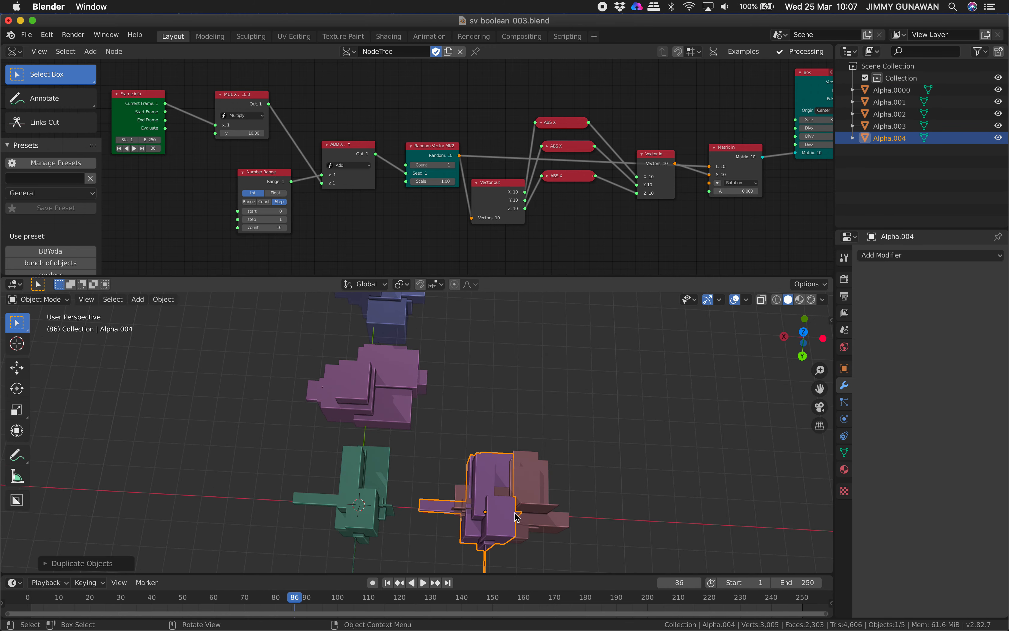
Move Alpha.004 clear of Alpha.003 so it stands beside the purple shape
{"action": "middle_click_drag", "start_coordinate": [511, 501], "coordinate": [399, 502]}
{"action": "key", "text": "g"}
{"action": "left_click", "coordinate": [515, 480]}
{"action": "middle_click_drag", "start_coordinate": [514, 480], "coordinate": [480, 422]}
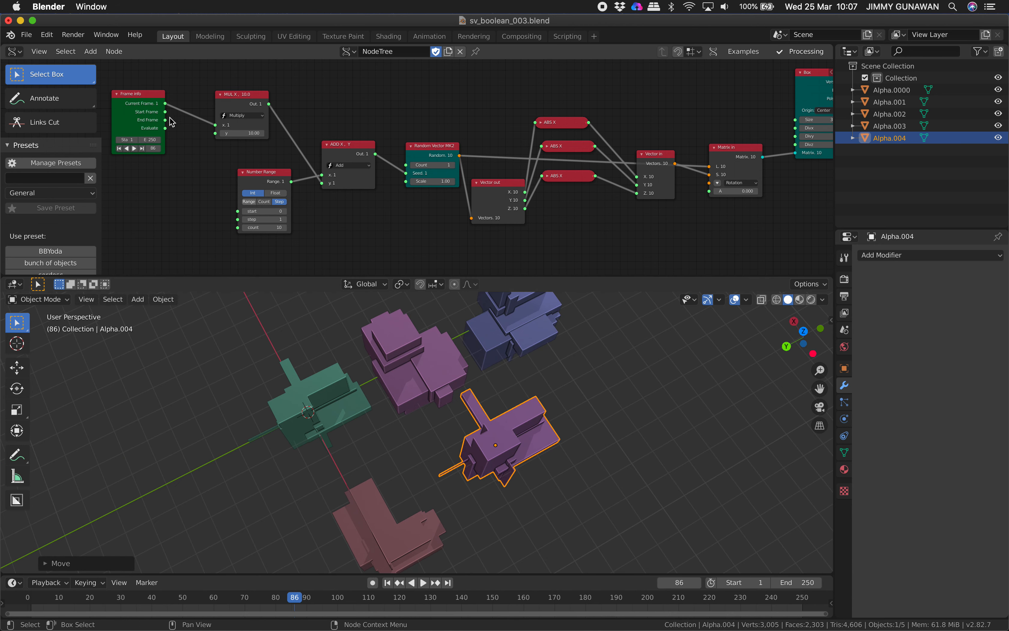
Move the Number Range, Multiply and Add nodes closer together beside the Frame info node
{"action": "scroll", "coordinate": [230, 120], "scroll_direction": "up", "scroll_amount": 2}
{"action": "scroll", "coordinate": [231, 120], "scroll_direction": "up", "scroll_amount": 1}
{"action": "left_click_drag", "start_coordinate": [328, 185], "coordinate": [293, 178]}
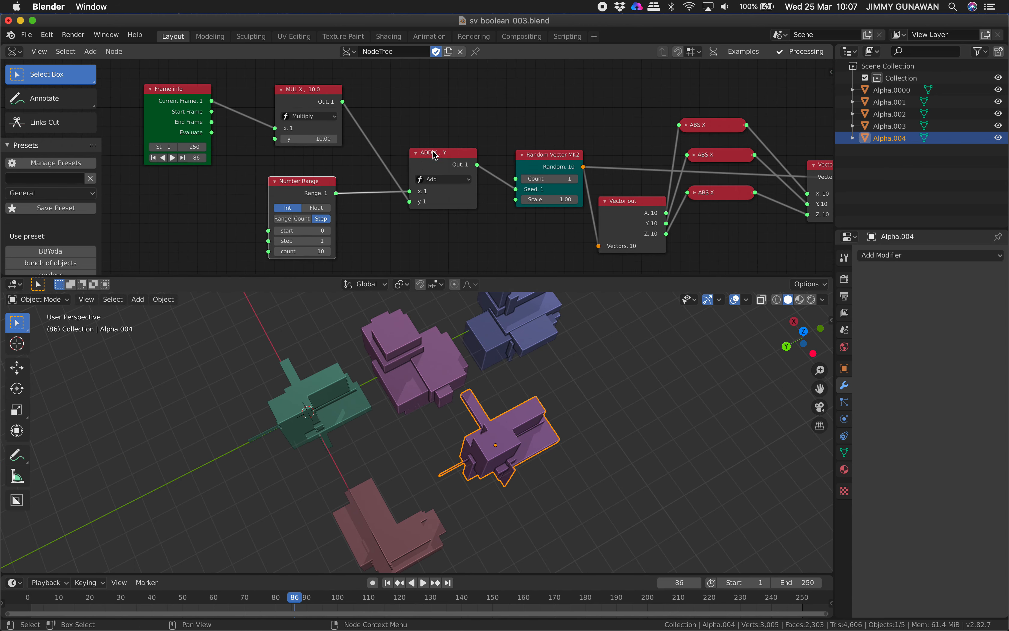
{"action": "left_click_drag", "start_coordinate": [432, 151], "coordinate": [411, 127]}
{"action": "left_click_drag", "start_coordinate": [307, 189], "coordinate": [310, 191]}
{"action": "left_click_drag", "start_coordinate": [413, 128], "coordinate": [402, 122]}
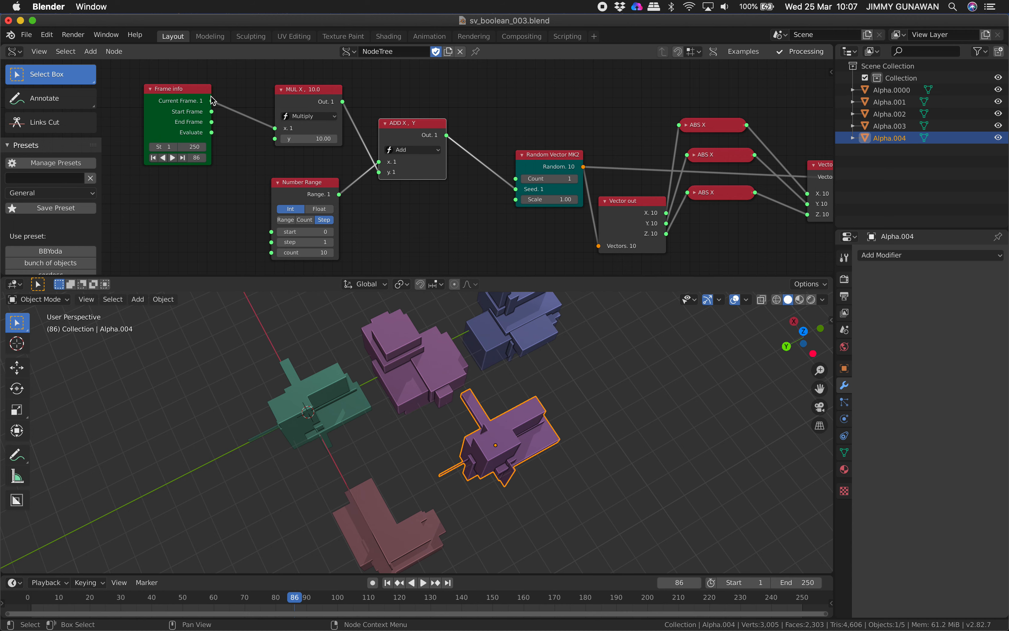
{"action": "left_click_drag", "start_coordinate": [299, 97], "coordinate": [289, 97]}
{"action": "middle_click_drag", "start_coordinate": [243, 101], "coordinate": [226, 105]}
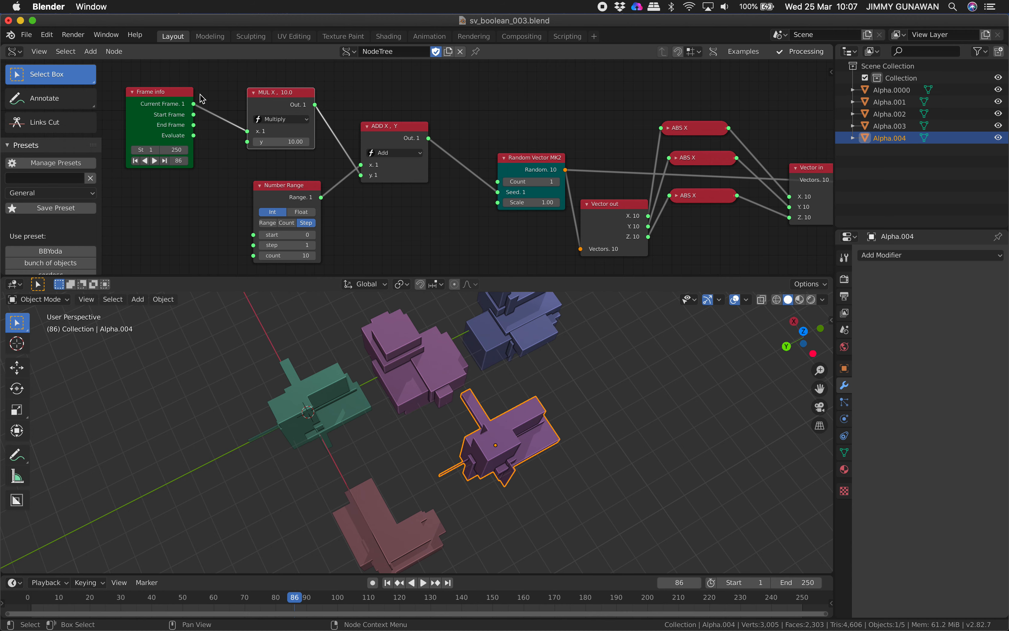
{"action": "left_click_drag", "start_coordinate": [401, 128], "coordinate": [395, 129]}
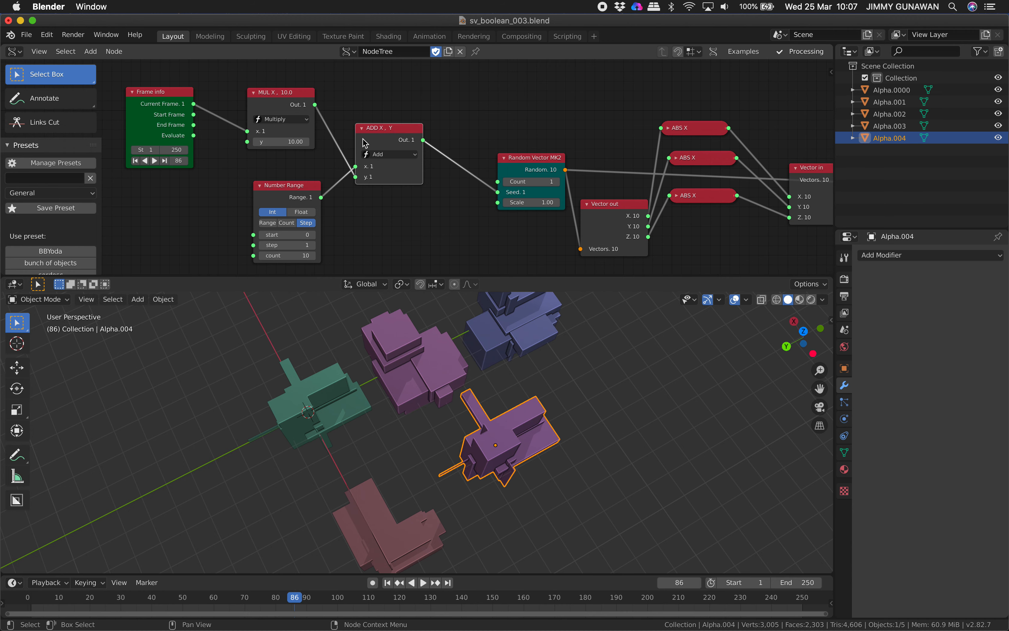
Reposition the Random Vector and Vector out nodes closer to the Add node
{"action": "scroll", "coordinate": [363, 143], "scroll_direction": "down", "scroll_amount": 1}
{"action": "middle_click_drag", "start_coordinate": [429, 194], "coordinate": [346, 183]}
{"action": "left_click_drag", "start_coordinate": [420, 147], "coordinate": [395, 142]}
{"action": "middle_click_drag", "start_coordinate": [375, 143], "coordinate": [350, 140]}
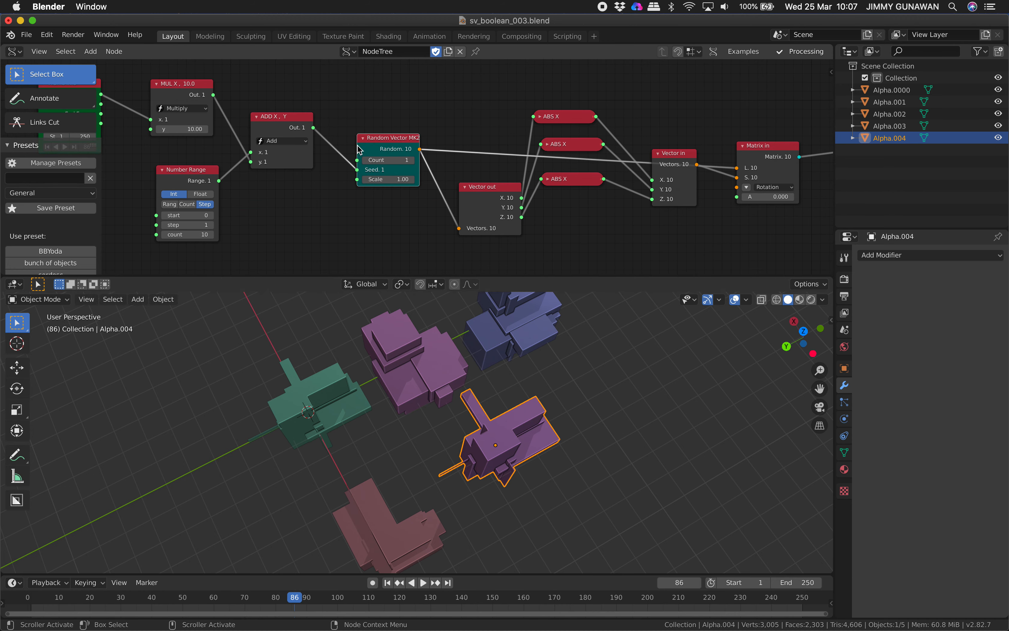
{"action": "left_click_drag", "start_coordinate": [378, 136], "coordinate": [375, 127]}
{"action": "middle_click_drag", "start_coordinate": [447, 157], "coordinate": [283, 141]}
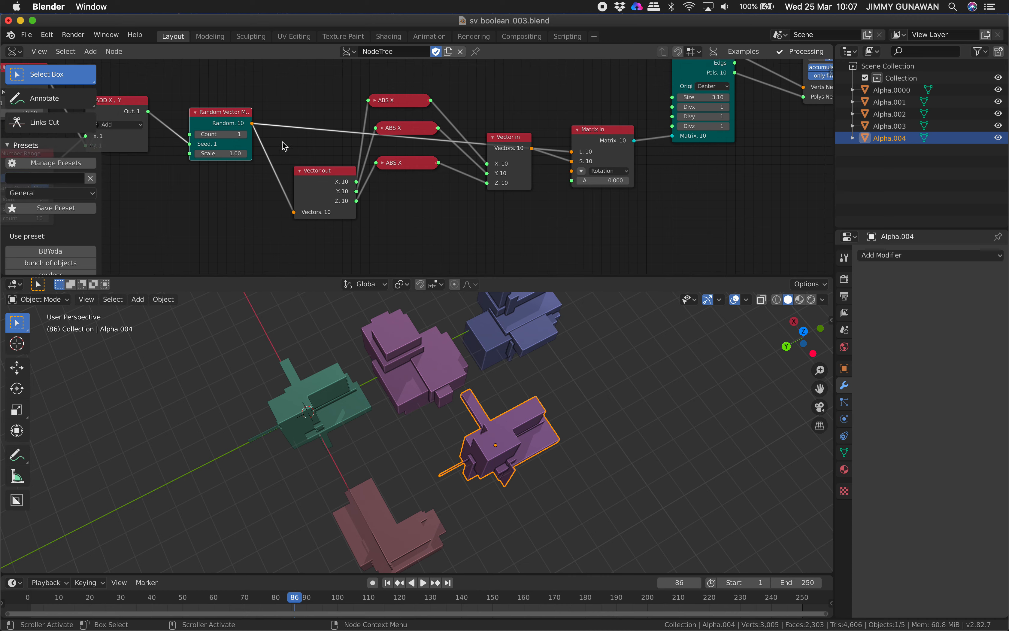
{"action": "left_click_drag", "start_coordinate": [322, 170], "coordinate": [310, 148]}
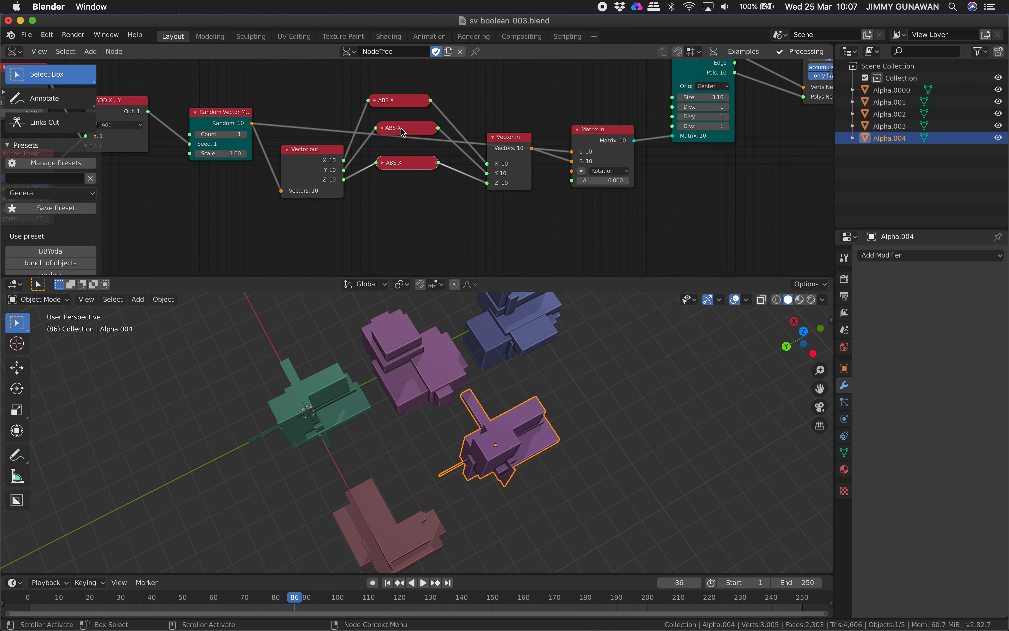
Rearrange the ABS X nodes, lower the Vector in node beside them, and nudge the CSG Boolean 2 node
{"action": "left_click_drag", "start_coordinate": [401, 105], "coordinate": [397, 179]}
{"action": "left_click_drag", "start_coordinate": [495, 141], "coordinate": [503, 175]}
{"action": "middle_click_drag", "start_coordinate": [575, 185], "coordinate": [388, 170]}
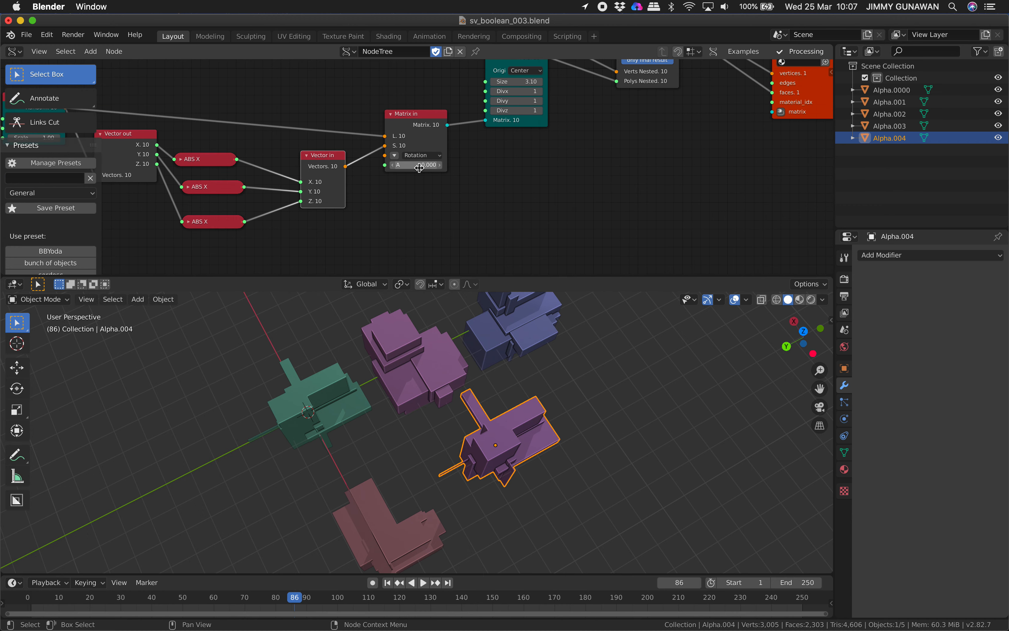
{"action": "middle_click_drag", "start_coordinate": [610, 110], "coordinate": [387, 165]}
{"action": "middle_click_drag", "start_coordinate": [473, 184], "coordinate": [475, 213]}
{"action": "left_click_drag", "start_coordinate": [430, 100], "coordinate": [434, 108]}
{"action": "middle_click_drag", "start_coordinate": [417, 401], "coordinate": [442, 363]}
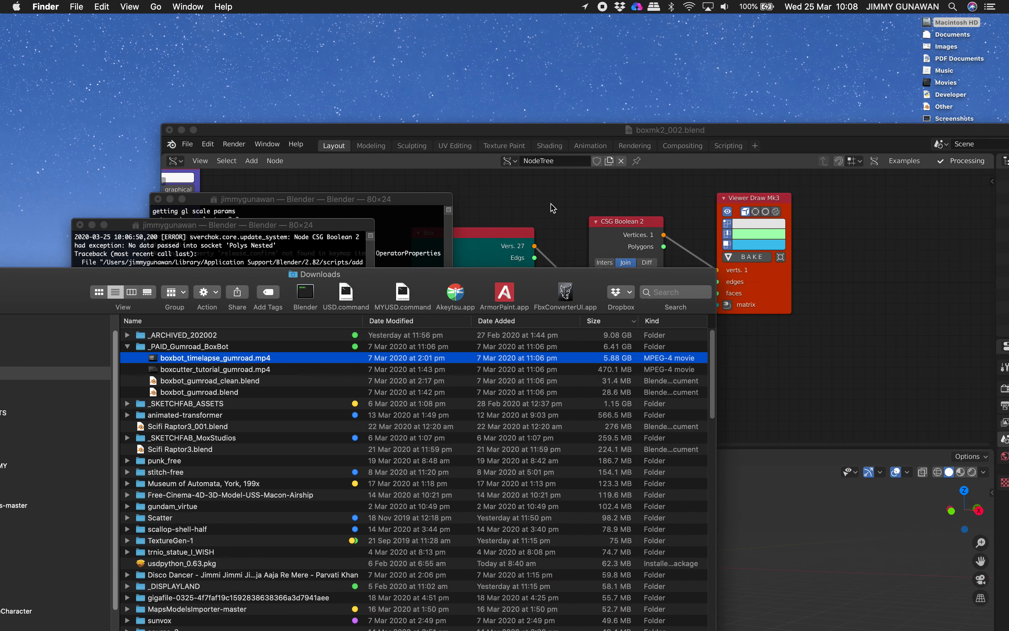
Bring the boxmk2_002.blend window into view to examine its CSG Boolean 2 node setup
{"action": "left_click_drag", "start_coordinate": [558, 133], "coordinate": [491, 94]}
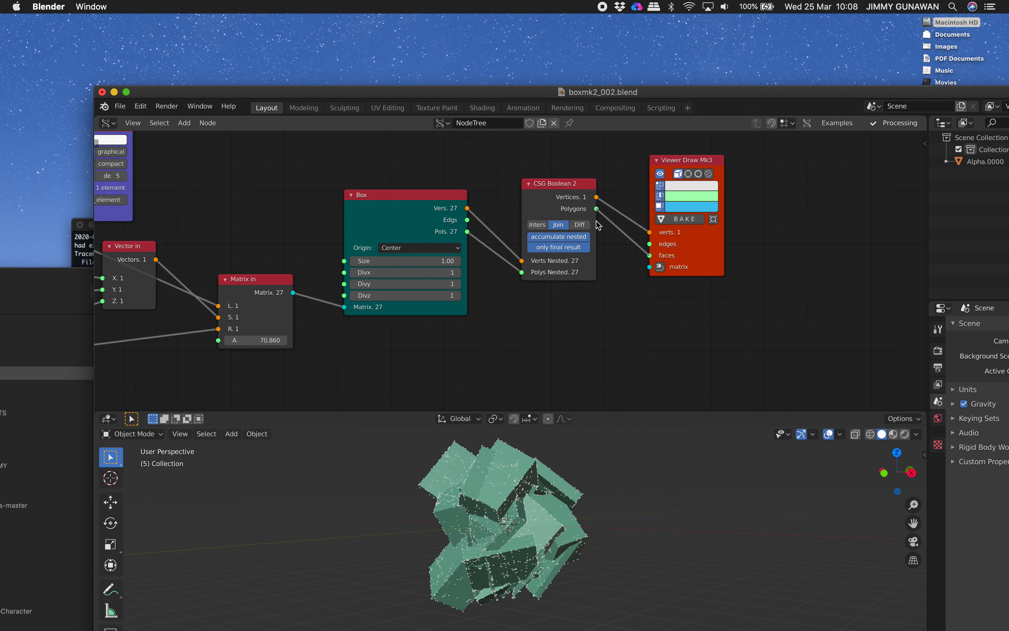
{"action": "left_click_drag", "start_coordinate": [521, 88], "coordinate": [477, 30]}
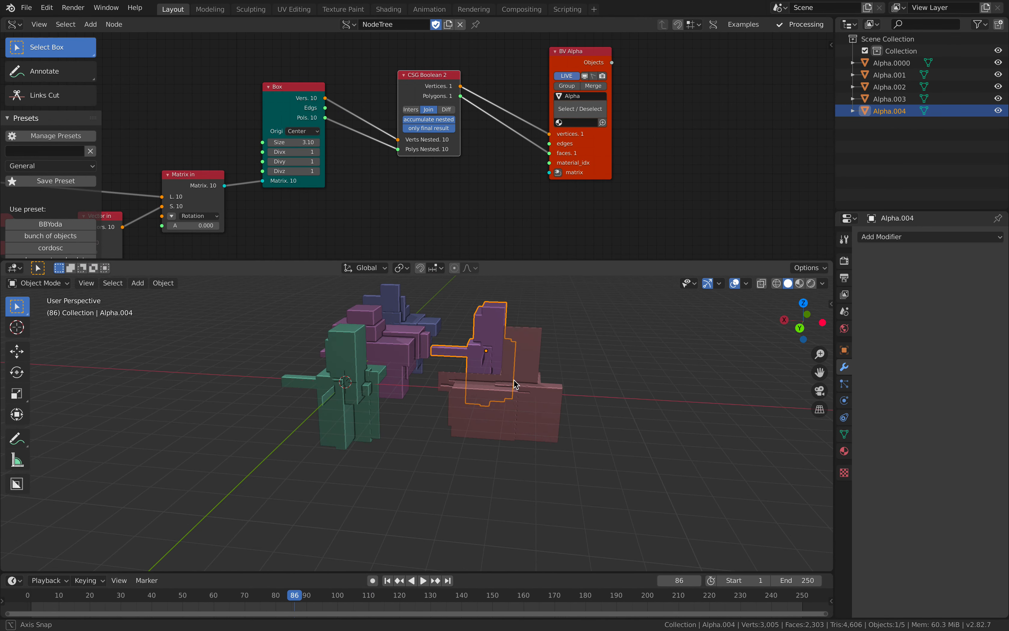
Inspect Alpha.003 and the other shapes in wireframe, then return to solid shading and save the file
{"action": "middle_click_drag", "start_coordinate": [516, 384], "coordinate": [485, 441]}
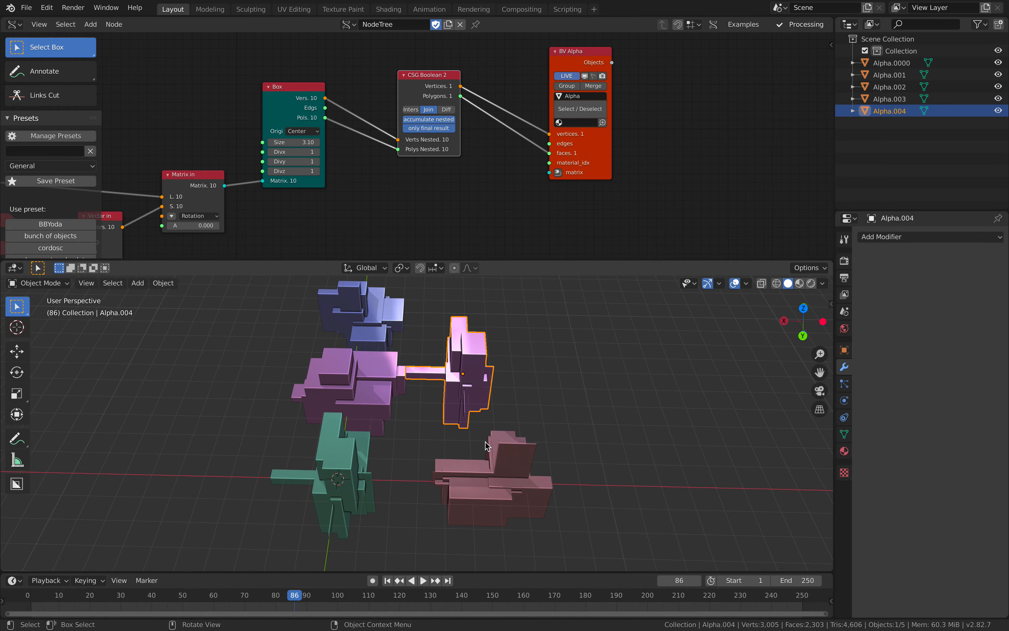
{"action": "left_click", "coordinate": [486, 441]}
{"action": "key", "text": "z"}
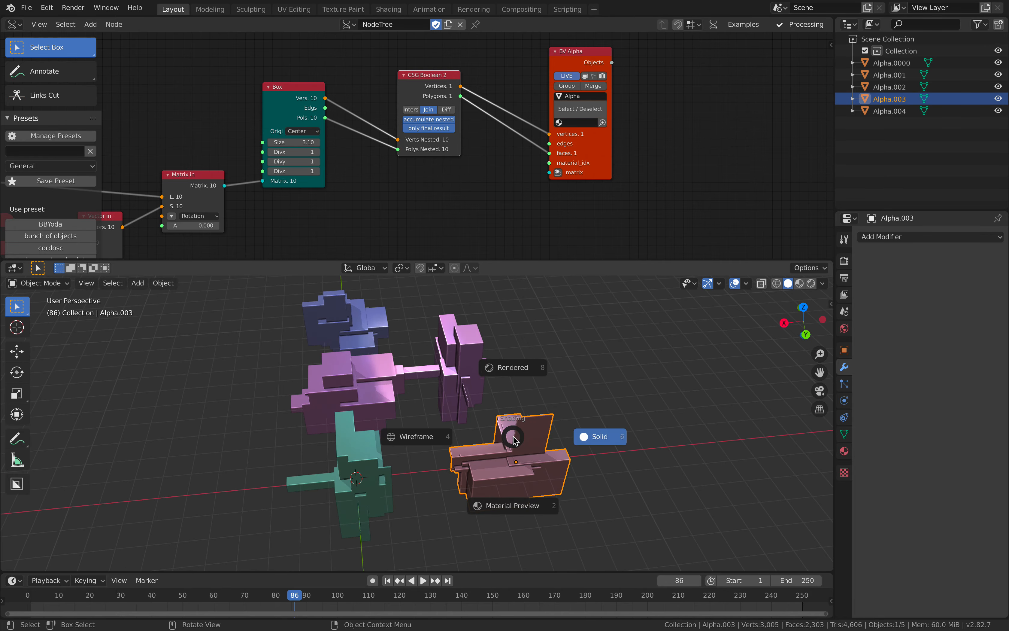
{"action": "left_click", "coordinate": [450, 436]}
{"action": "mouse_move", "coordinate": [450, 437]}
{"action": "middle_mouse_down"}
{"action": "mouse_move", "coordinate": [517, 406]}
{"action": "mouse_move", "coordinate": [552, 419]}
{"action": "mouse_move", "coordinate": [460, 404]}
{"action": "mouse_move", "coordinate": [476, 402]}
{"action": "middle_mouse_up"}
{"action": "key", "text": "z"}
{"action": "left_click", "coordinate": [523, 406]}
{"action": "key", "text": "ctrl+s"}
Move the BV Alpha node away from CSG Boolean 2 and open the node search
{"action": "left_click_drag", "start_coordinate": [603, 157], "coordinate": [678, 151]}
{"action": "middle_click_drag", "start_coordinate": [526, 125], "coordinate": [508, 171]}
{"action": "scroll", "coordinate": [509, 169], "scroll_direction": "up", "scroll_amount": 2}
{"action": "key", "text": "shift+a"}
{"action": "left_click", "coordinate": [515, 135]}
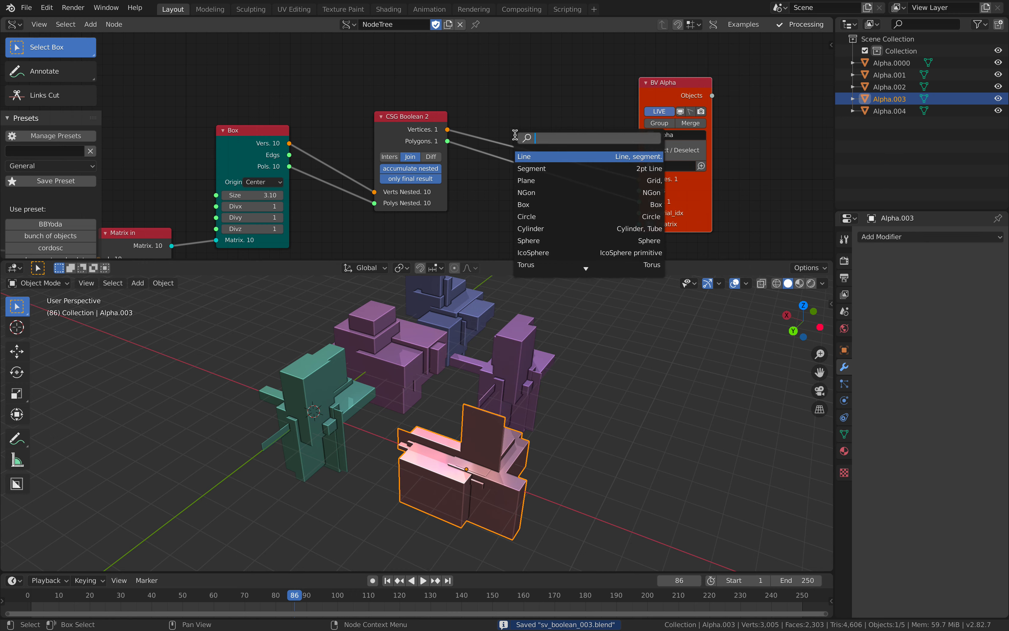
{"action": "type", "text": "extru"}
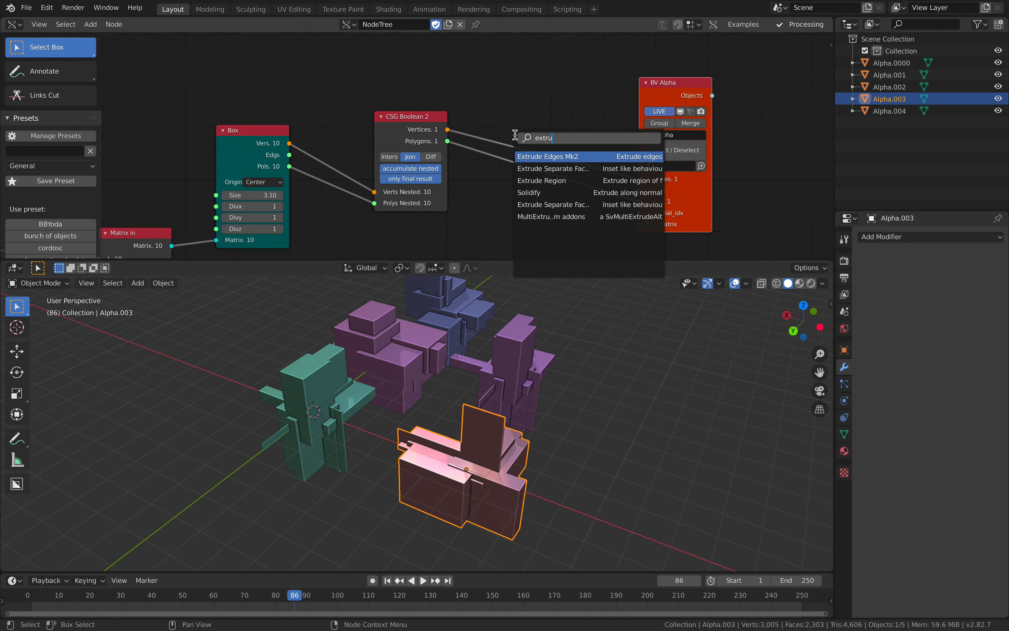
{"action": "key", "text": "Down"}
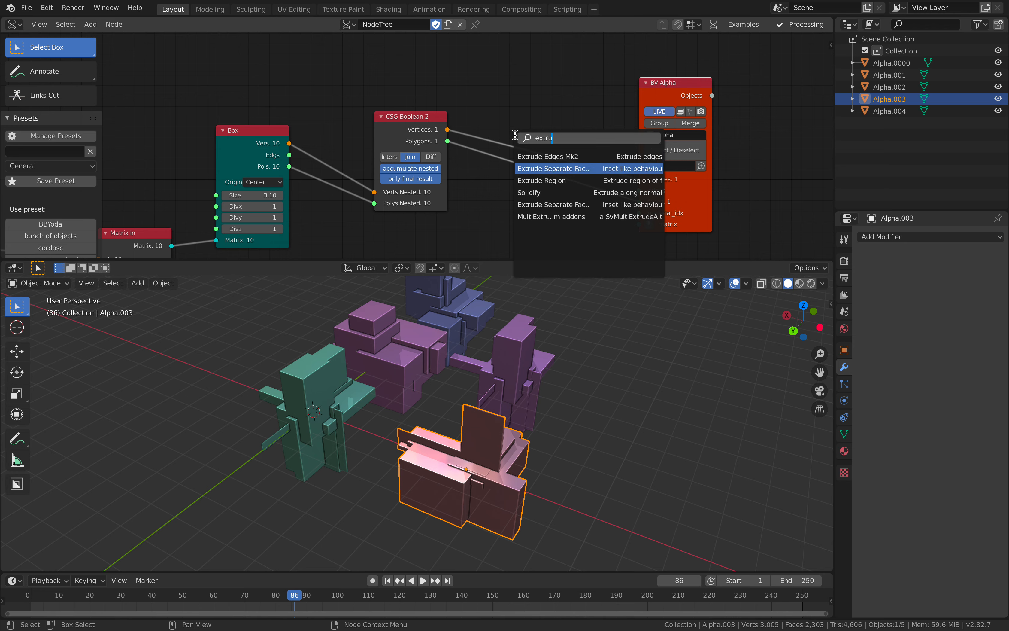
{"action": "key", "text": "BackSpace"}
{"action": "key", "text": "BackSpace"}
{"action": "key", "text": "BackSpace"}
{"action": "key", "text": "BackSpace"}
{"action": "key", "text": "BackSpace"}
Add an Inset Special node and connect its vertices and polygons between CSG Boolean 2 and BV Alpha
{"action": "type", "text": "inse"}
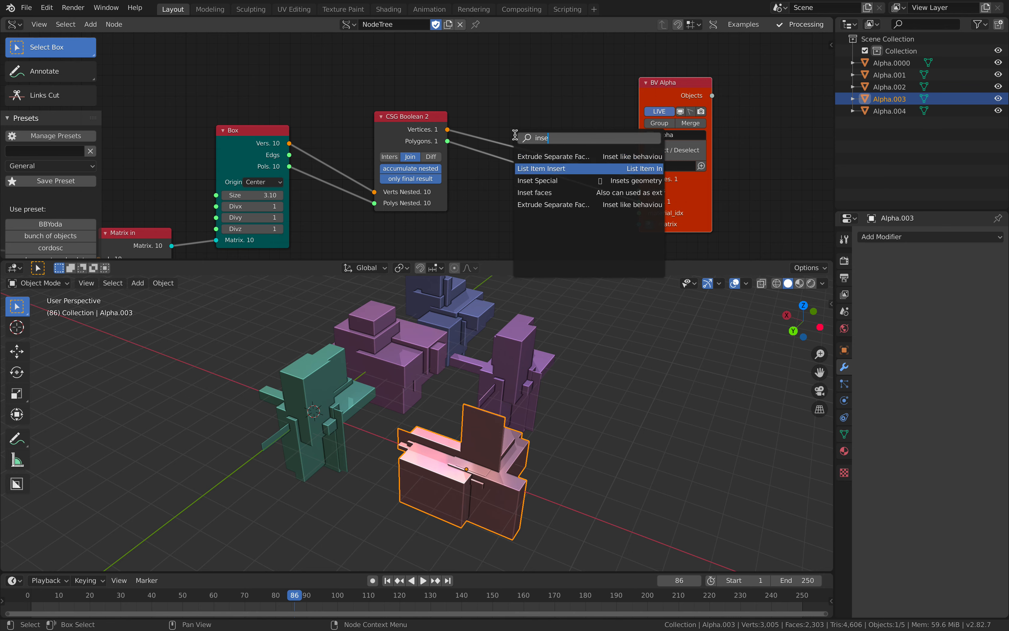
{"action": "key", "text": "Down"}
{"action": "key", "text": "Return"}
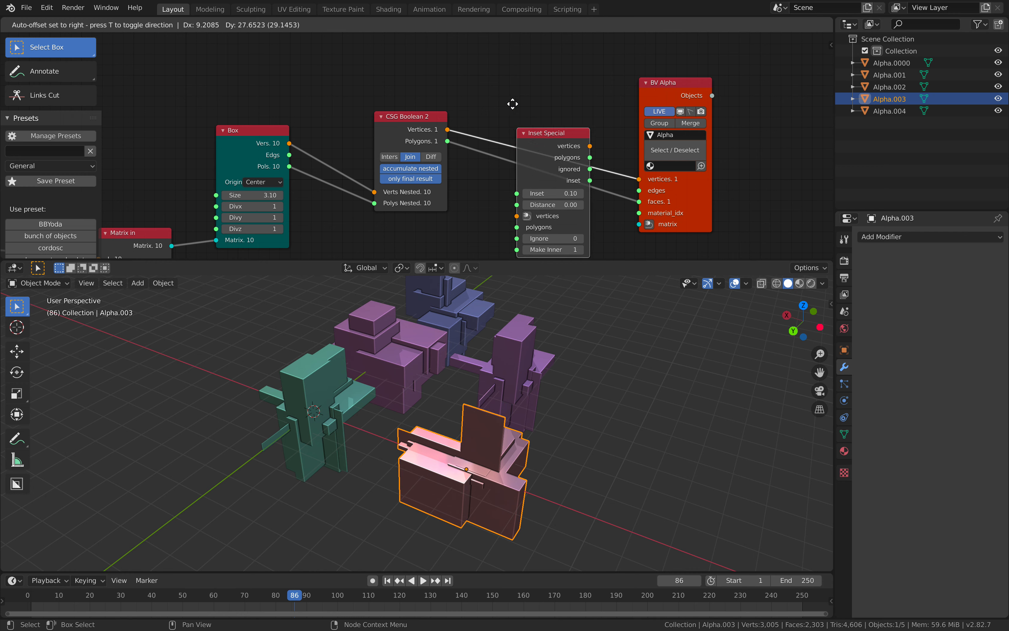
{"action": "left_click", "coordinate": [519, 75]}
{"action": "left_click_drag", "start_coordinate": [518, 137], "coordinate": [541, 152]}
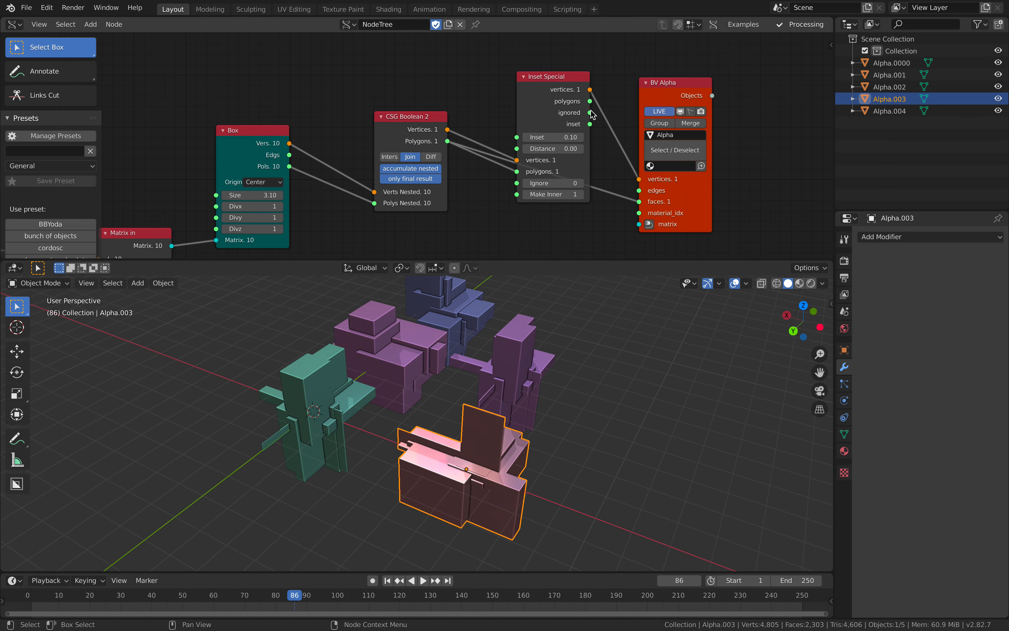
{"action": "left_click_drag", "start_coordinate": [602, 102], "coordinate": [701, 166]}
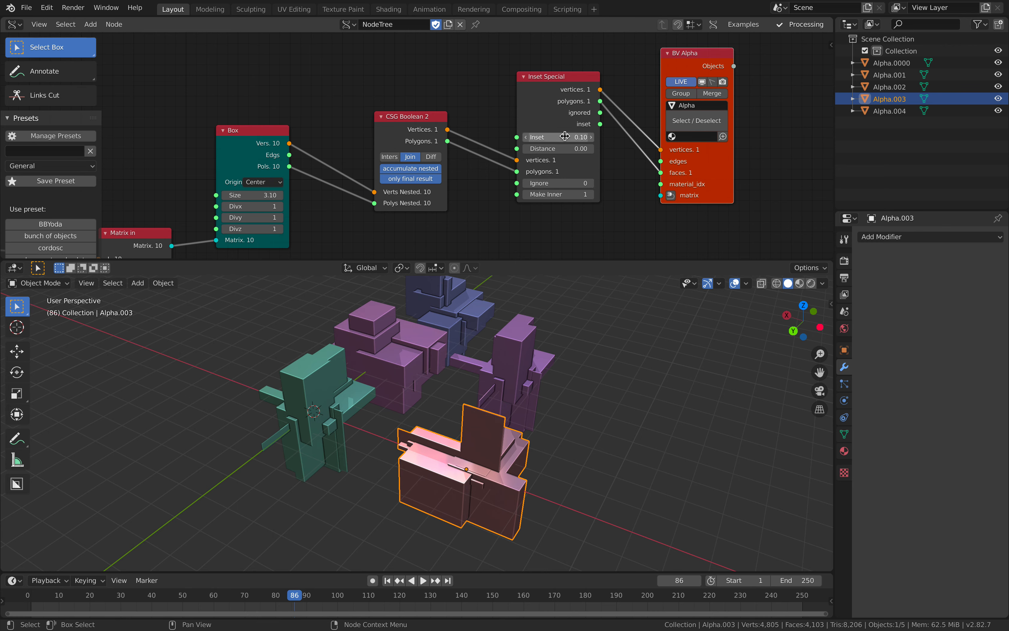
Set Inset Special's inset to 0.62 and distance to 0.33, and deselect all objects
{"action": "left_click_drag", "start_coordinate": [584, 148], "coordinate": [601, 148]}
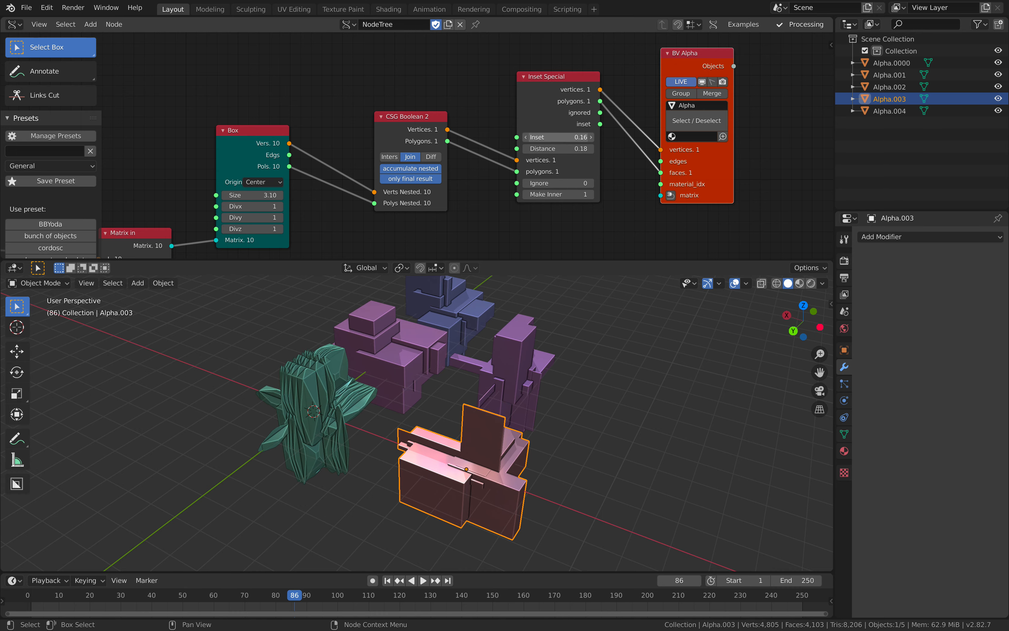
{"action": "middle_click_drag", "start_coordinate": [479, 367], "coordinate": [530, 367]}
{"action": "scroll", "coordinate": [553, 168], "scroll_direction": "up", "scroll_amount": 1}
{"action": "left_click_drag", "start_coordinate": [582, 135], "coordinate": [599, 149]}
{"action": "middle_click_drag", "start_coordinate": [504, 403], "coordinate": [354, 406]}
{"action": "key", "text": "a"}
{"action": "key", "text": "a"}
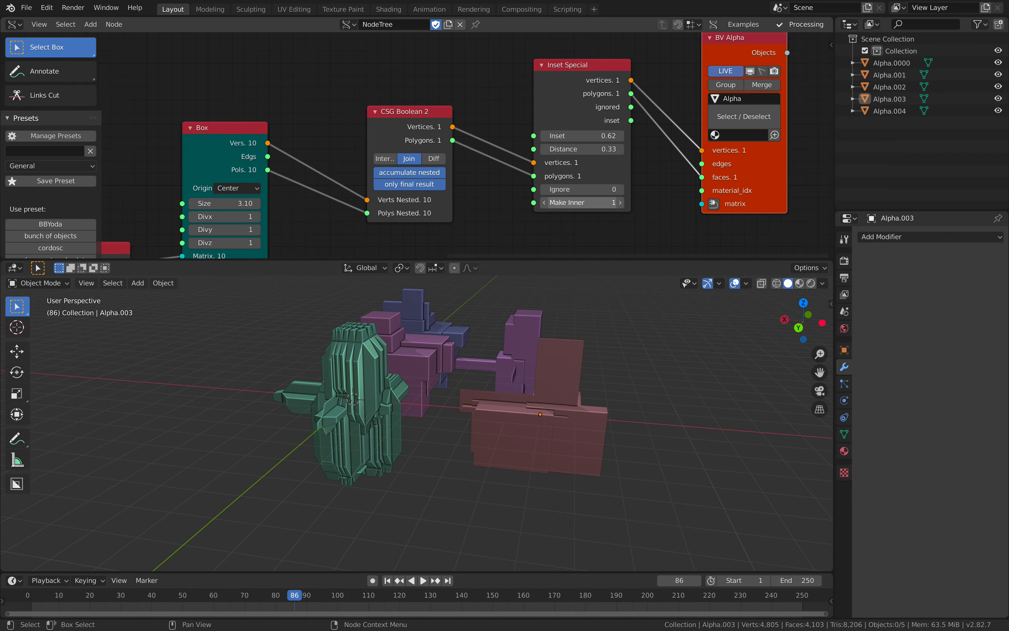
Set Make Inner to 0 on the Inset Special node and inspect the opened faces up close
{"action": "type", "text": "0"}
{"action": "key", "text": "Return"}
{"action": "middle_click_drag", "start_coordinate": [462, 362], "coordinate": [541, 405]}
{"action": "scroll", "coordinate": [523, 367], "scroll_direction": "up", "scroll_amount": 3}
{"action": "scroll", "coordinate": [519, 373], "scroll_direction": "up", "scroll_amount": 3}
{"action": "scroll", "coordinate": [519, 372], "scroll_direction": "down", "scroll_amount": 5}
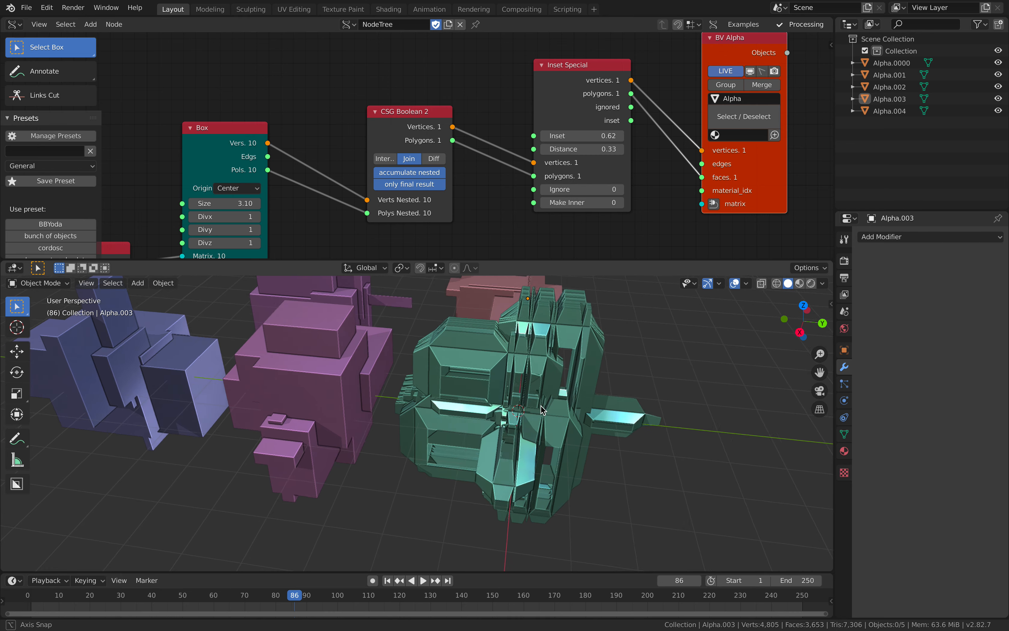
Set Inset Special's inset to 0.81, distance to 0.07 and Make Inner to 1
{"action": "left_click_drag", "start_coordinate": [579, 149], "coordinate": [546, 149], "text": "shift"}
{"action": "middle_click_drag", "start_coordinate": [538, 346], "coordinate": [359, 353]}
{"action": "left_click", "coordinate": [620, 202]}
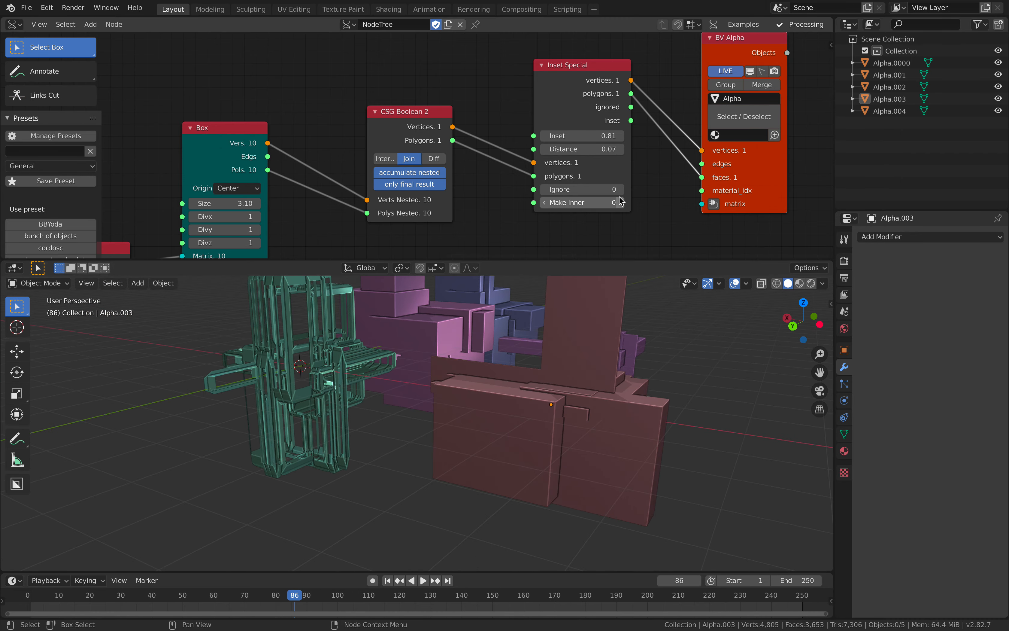
{"action": "middle_click_drag", "start_coordinate": [525, 388], "coordinate": [530, 412]}
{"action": "scroll", "coordinate": [530, 411], "scroll_direction": "down", "scroll_amount": 4}
{"action": "middle_click_drag", "start_coordinate": [380, 350], "coordinate": [429, 353]}
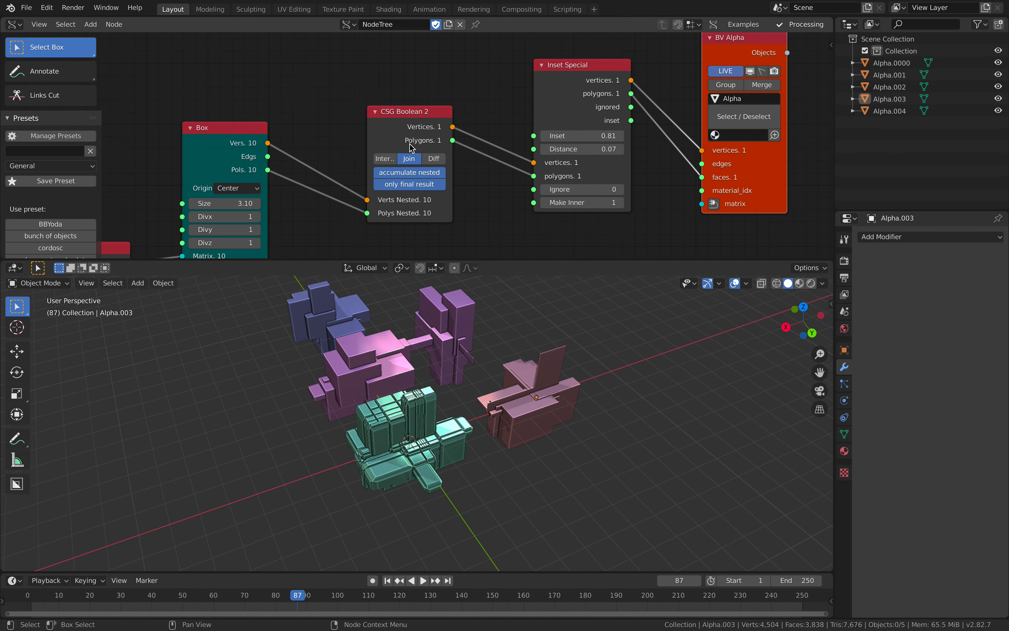
Move the Box node up slightly and set its size to 3.34
{"action": "middle_click_drag", "start_coordinate": [334, 121], "coordinate": [533, 101]}
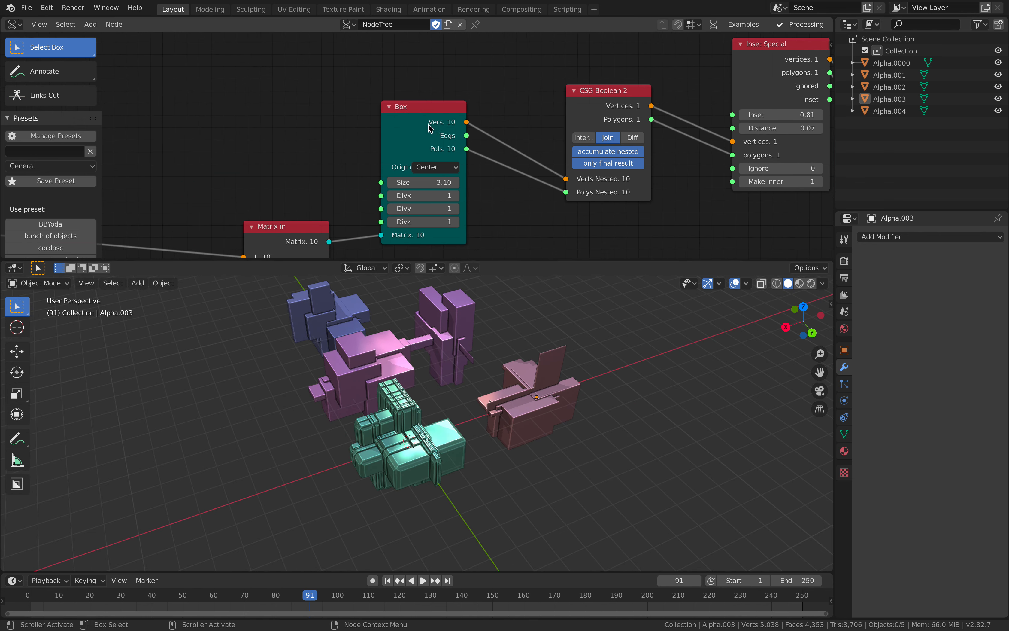
{"action": "left_click_drag", "start_coordinate": [438, 121], "coordinate": [441, 101]}
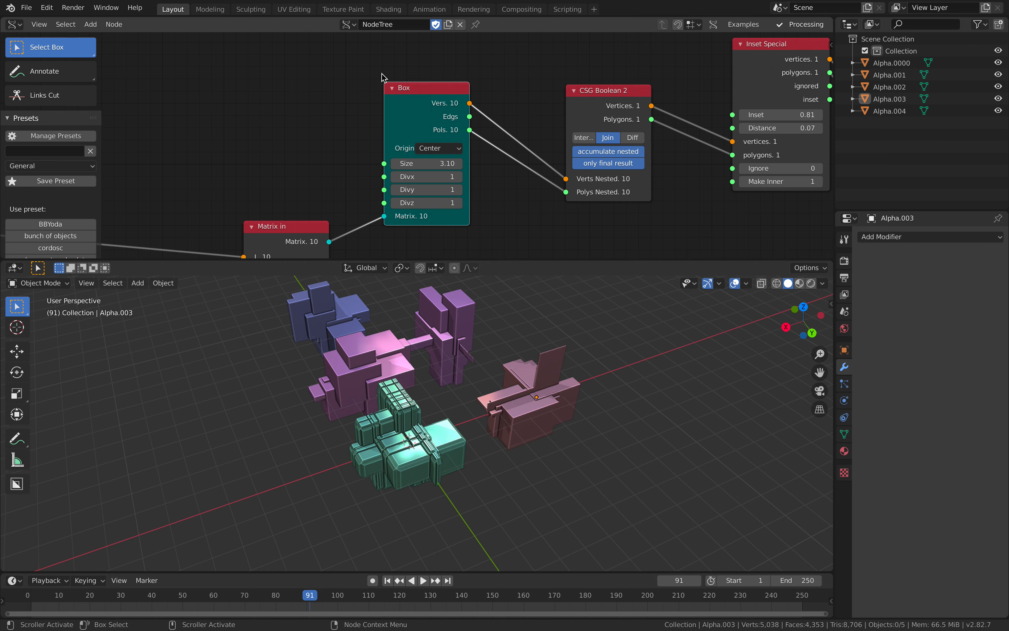
{"action": "middle_click_drag", "start_coordinate": [401, 104], "coordinate": [405, 103]}
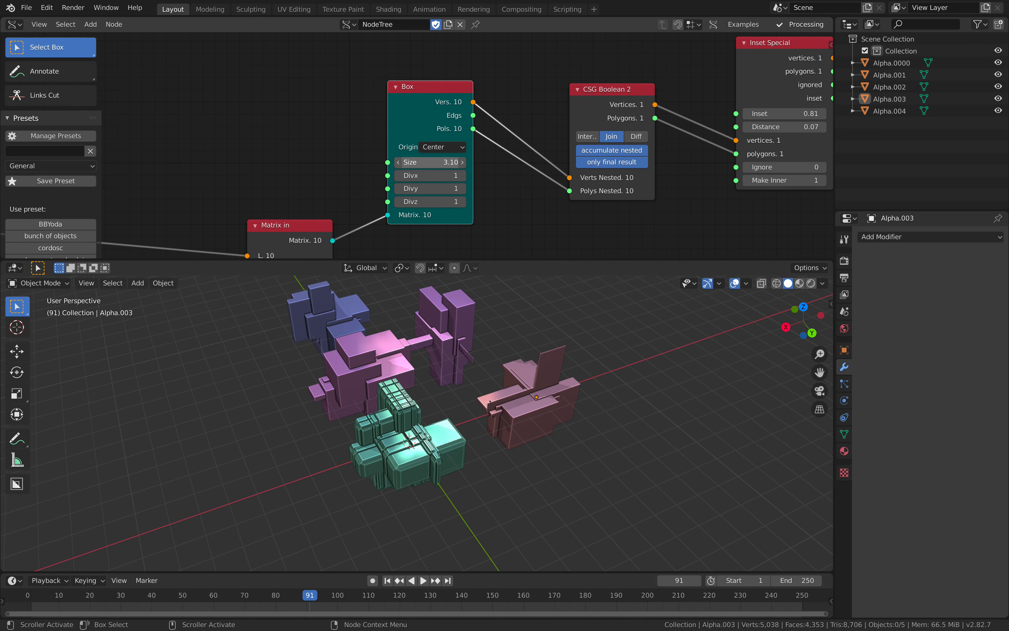
{"action": "left_click_drag", "start_coordinate": [434, 162], "coordinate": [434, 163]}
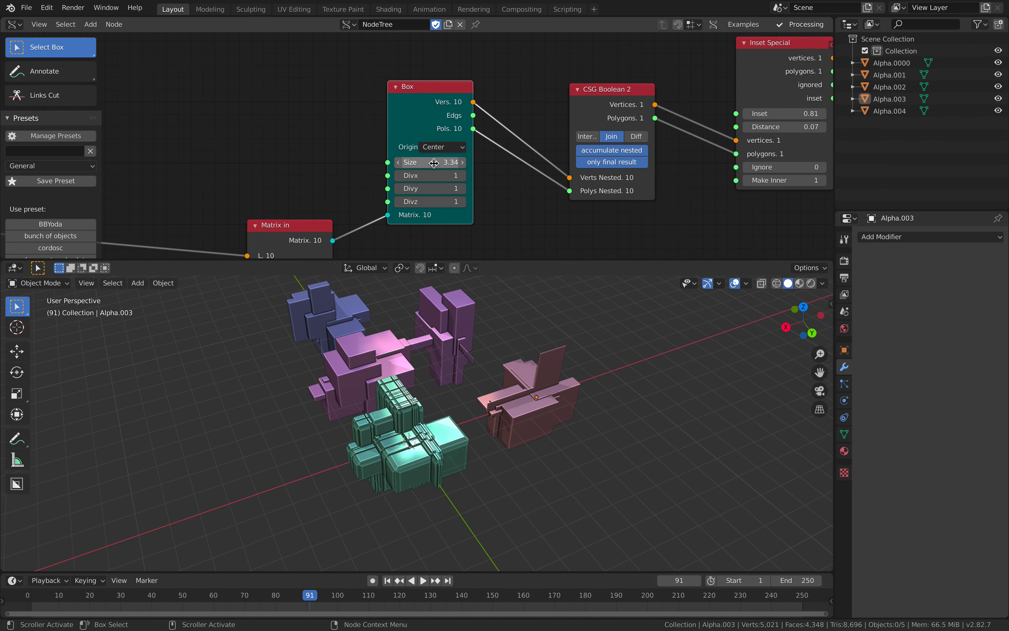
Set the Box node's origin to Corner and advance to frame 99 to compare the generated shapes
{"action": "left_click", "coordinate": [441, 148]}
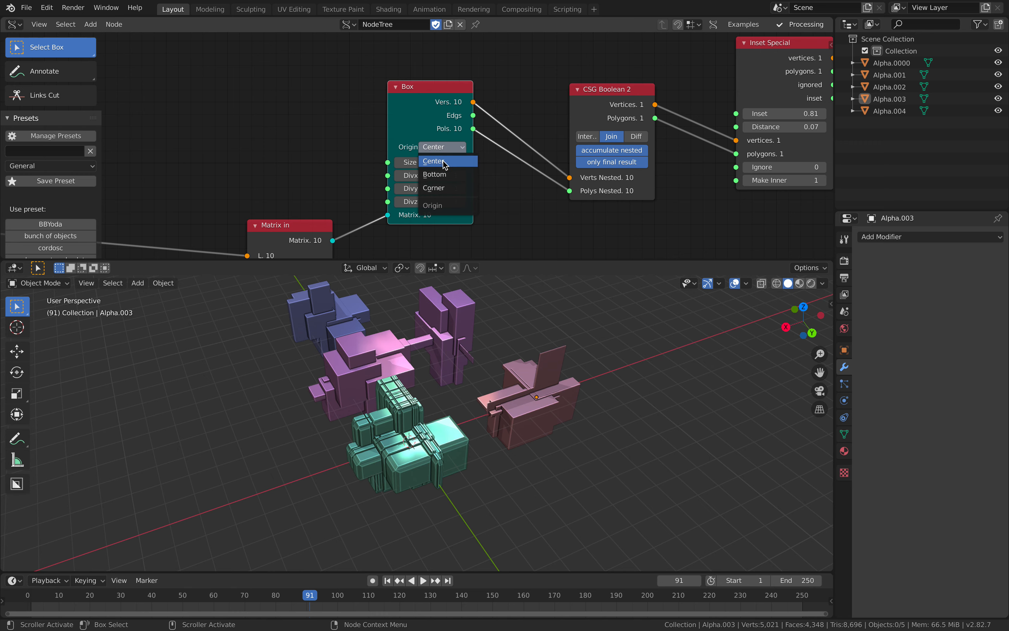
{"action": "left_click", "coordinate": [444, 191]}
{"action": "middle_click_drag", "start_coordinate": [434, 379], "coordinate": [494, 389]}
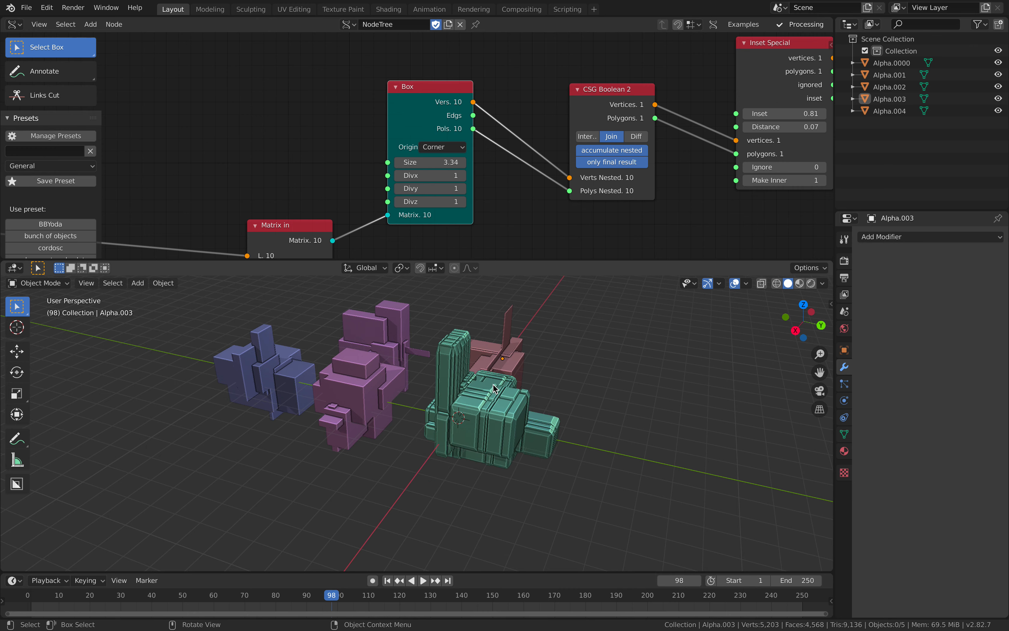
{"action": "middle_click_drag", "start_coordinate": [494, 388], "coordinate": [418, 238]}
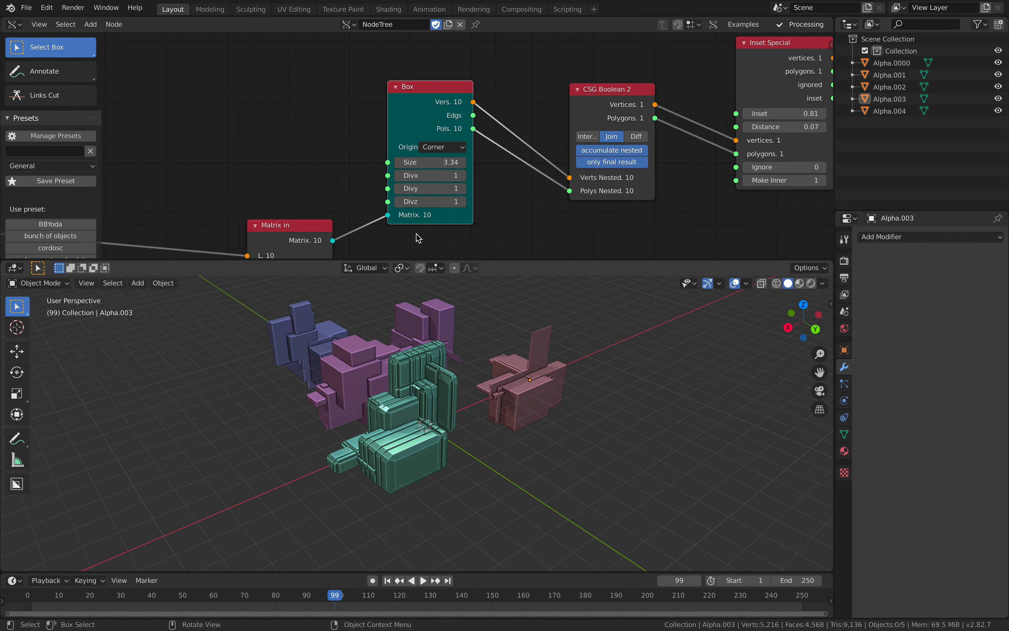
Set the Box node's origin to Bottom and advance to frame 112, viewing the shapes from several angles
{"action": "left_click", "coordinate": [438, 150]}
{"action": "left_click", "coordinate": [434, 174]}
{"action": "middle_click_drag", "start_coordinate": [492, 400], "coordinate": [505, 396]}
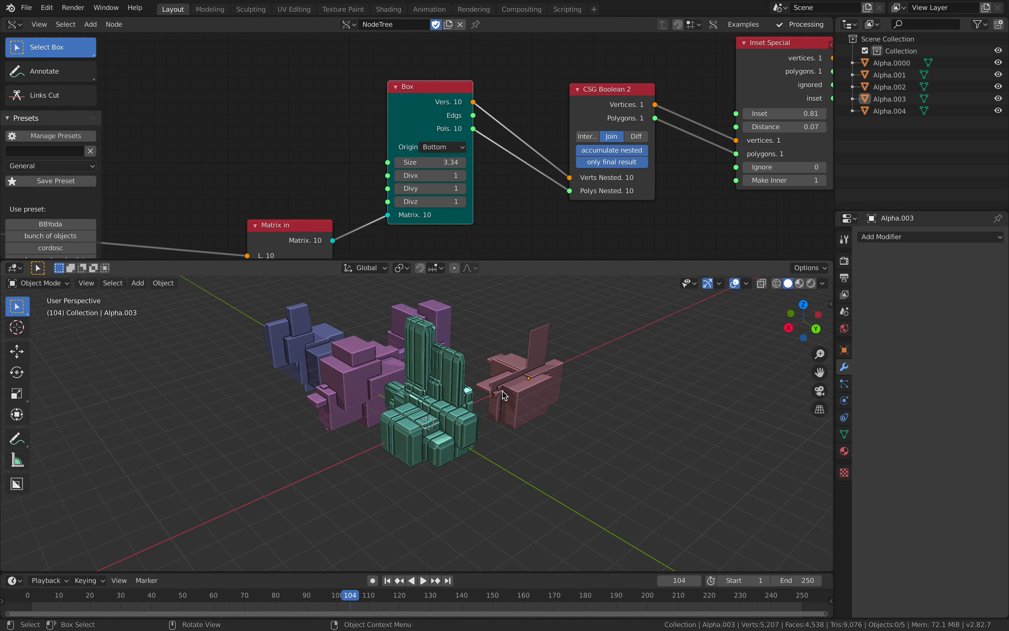
{"action": "middle_click_drag", "start_coordinate": [504, 396], "coordinate": [537, 374]}
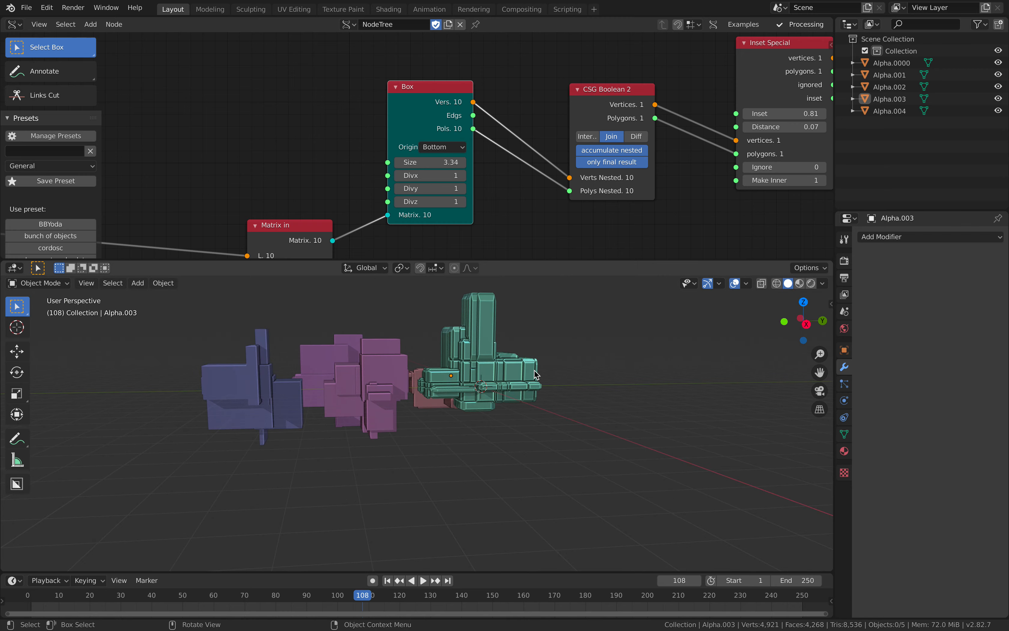
{"action": "middle_click_drag", "start_coordinate": [533, 370], "coordinate": [306, 415]}
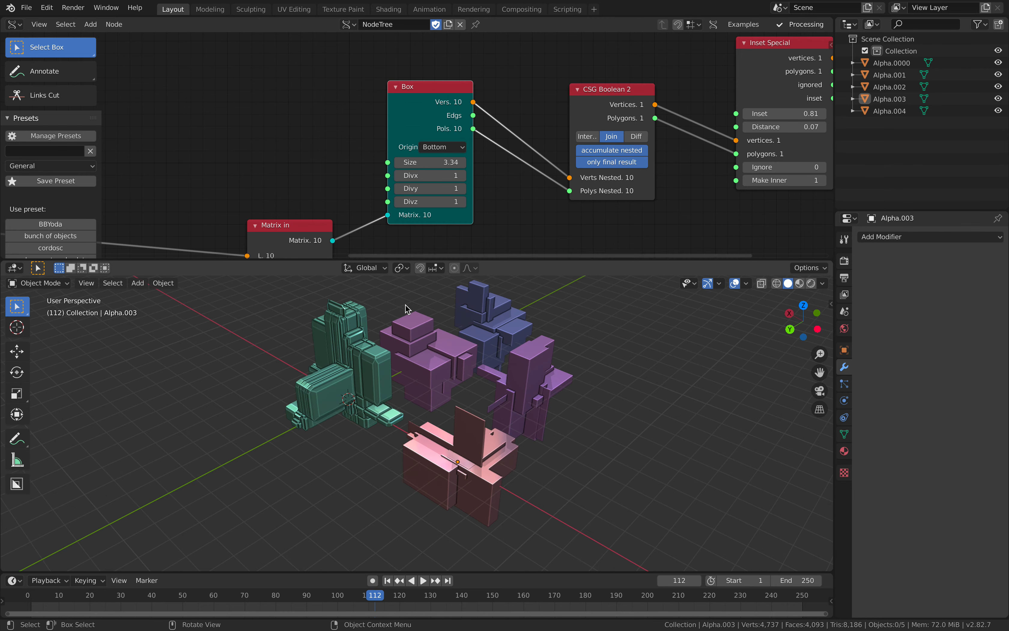
{"action": "middle_click_drag", "start_coordinate": [407, 309], "coordinate": [392, 292]}
{"action": "scroll", "coordinate": [390, 152], "scroll_direction": "down", "scroll_amount": 1}
{"action": "scroll", "coordinate": [381, 144], "scroll_direction": "down", "scroll_amount": 3}
{"action": "middle_click_drag", "start_coordinate": [421, 133], "coordinate": [465, 108]}
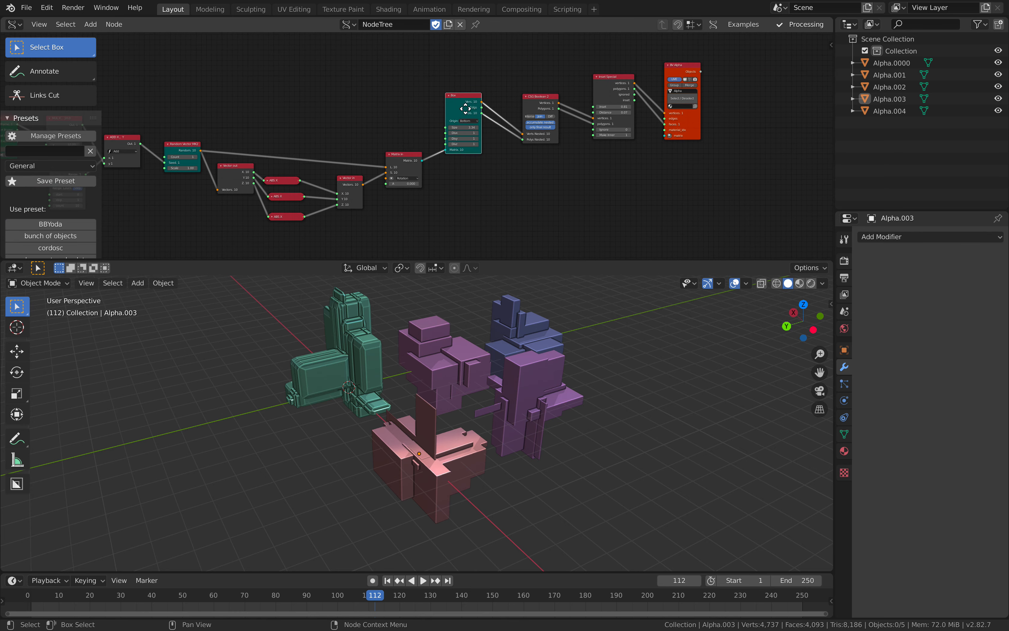